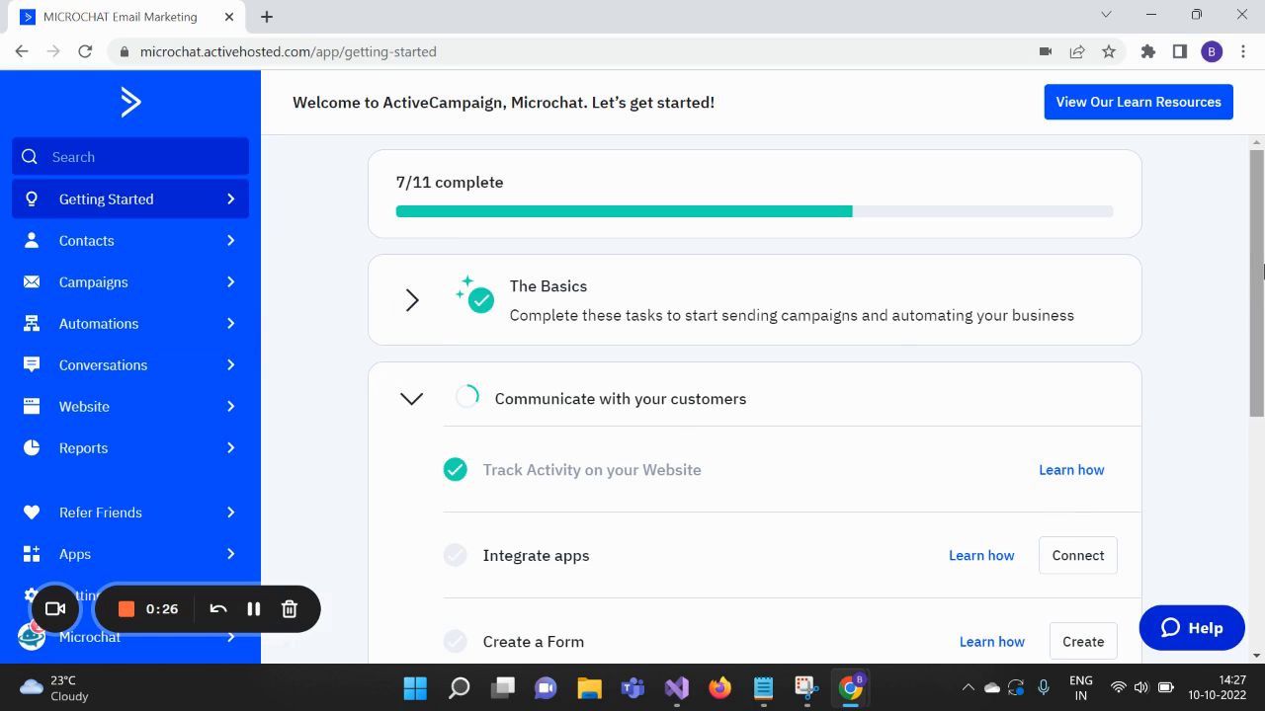
# - Open the overview of contact lists in the Contacts area
pyautogui.scroll(-1, 1263, 269)
pyautogui.scroll(1, 1263, 269)
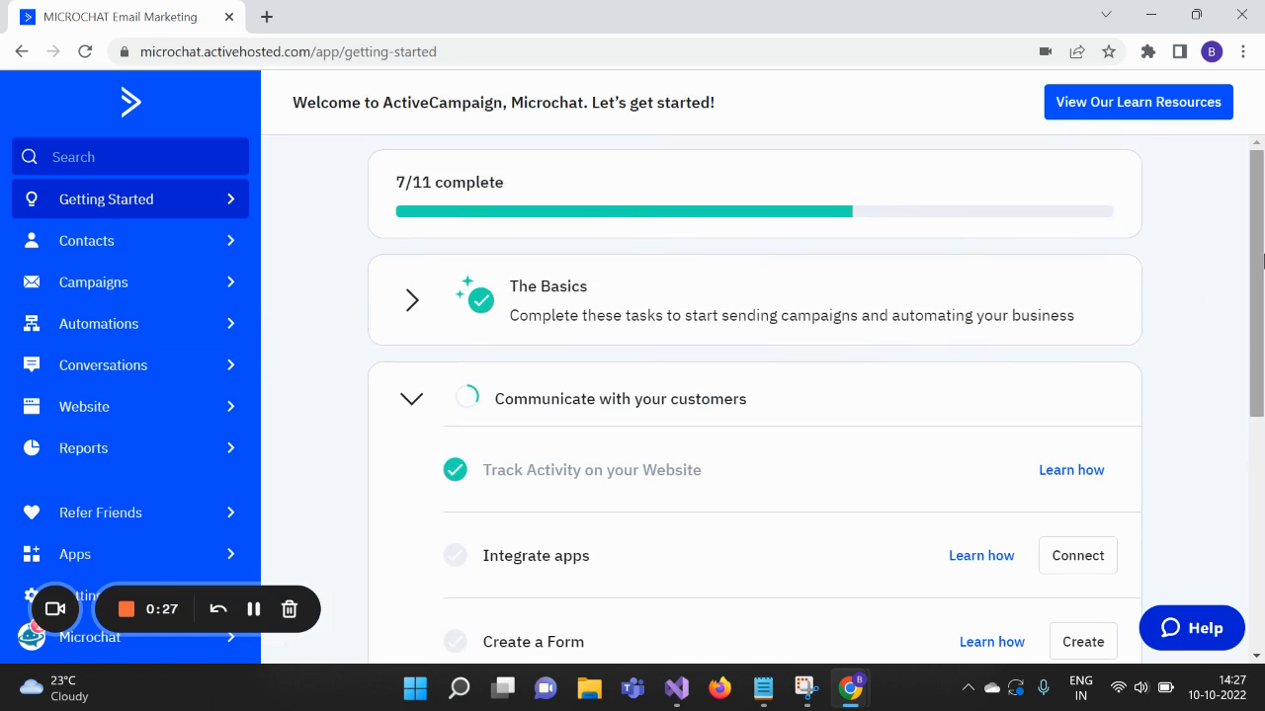
pyautogui.click(86, 252)
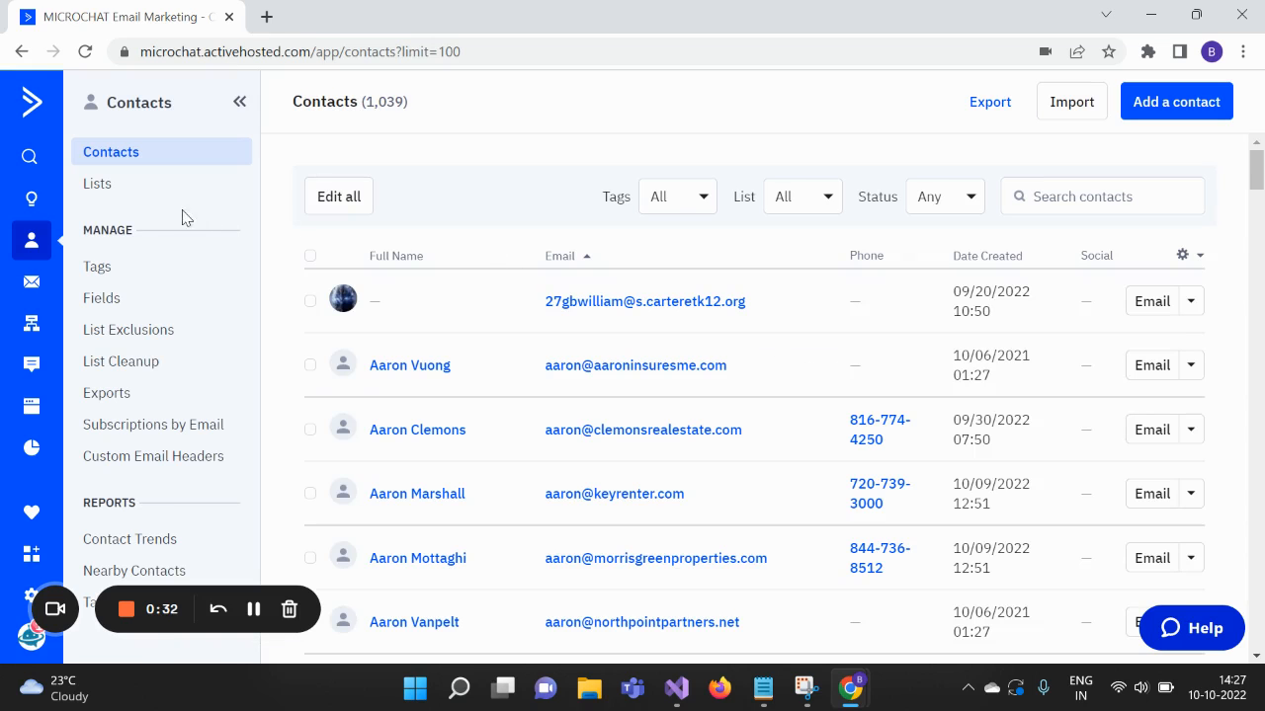
pyautogui.click(99, 186)
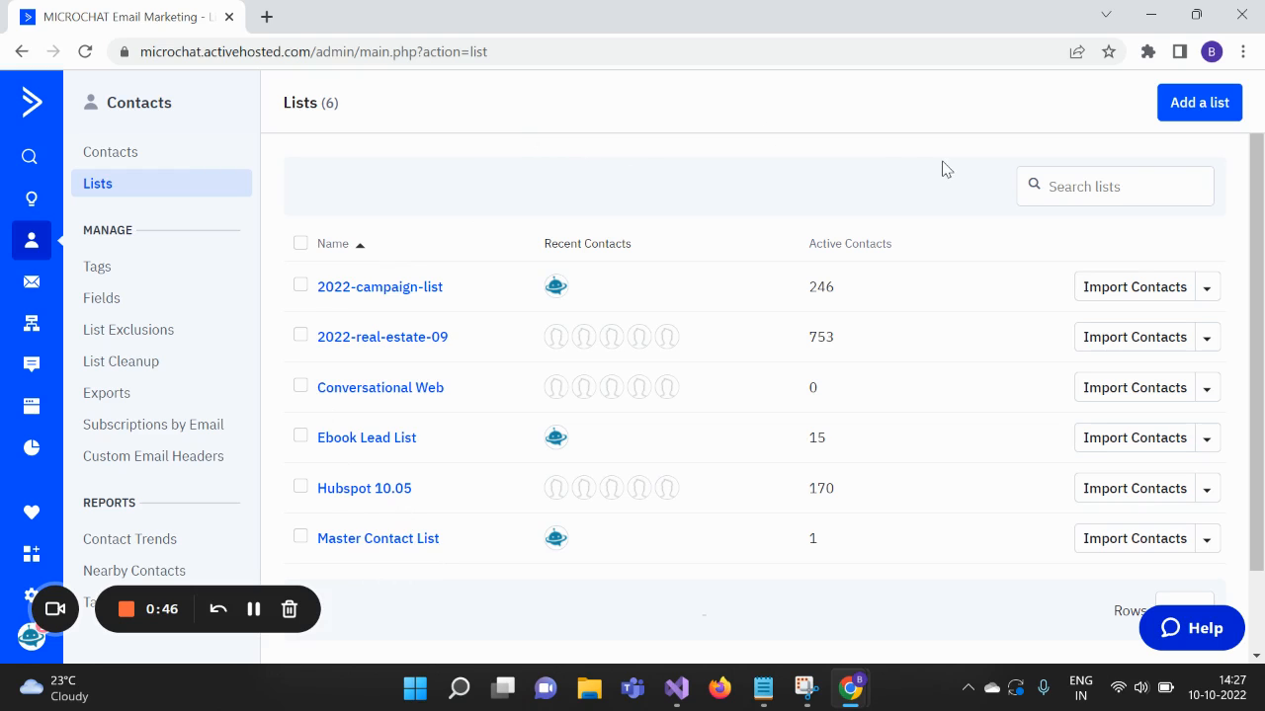
# - Review the name, URL and description fields for adding a new contact list, and cancel the form
pyautogui.click(1214, 109)
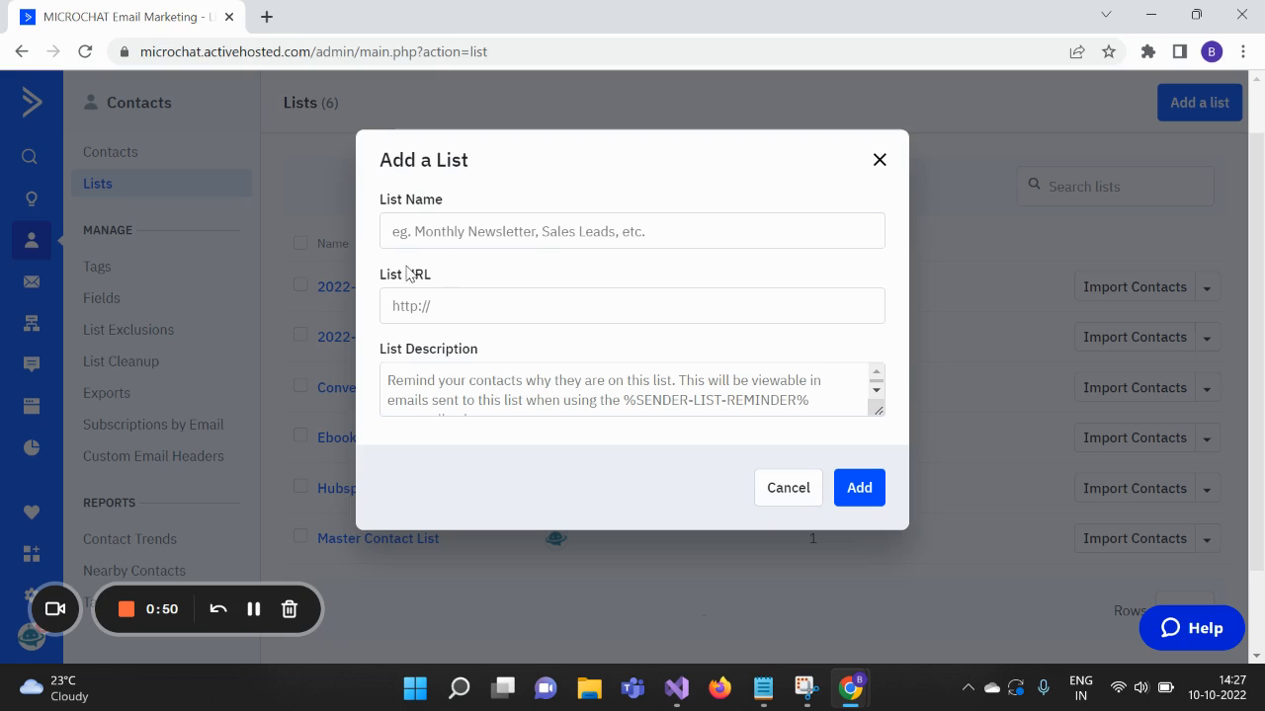
pyautogui.click(419, 304)
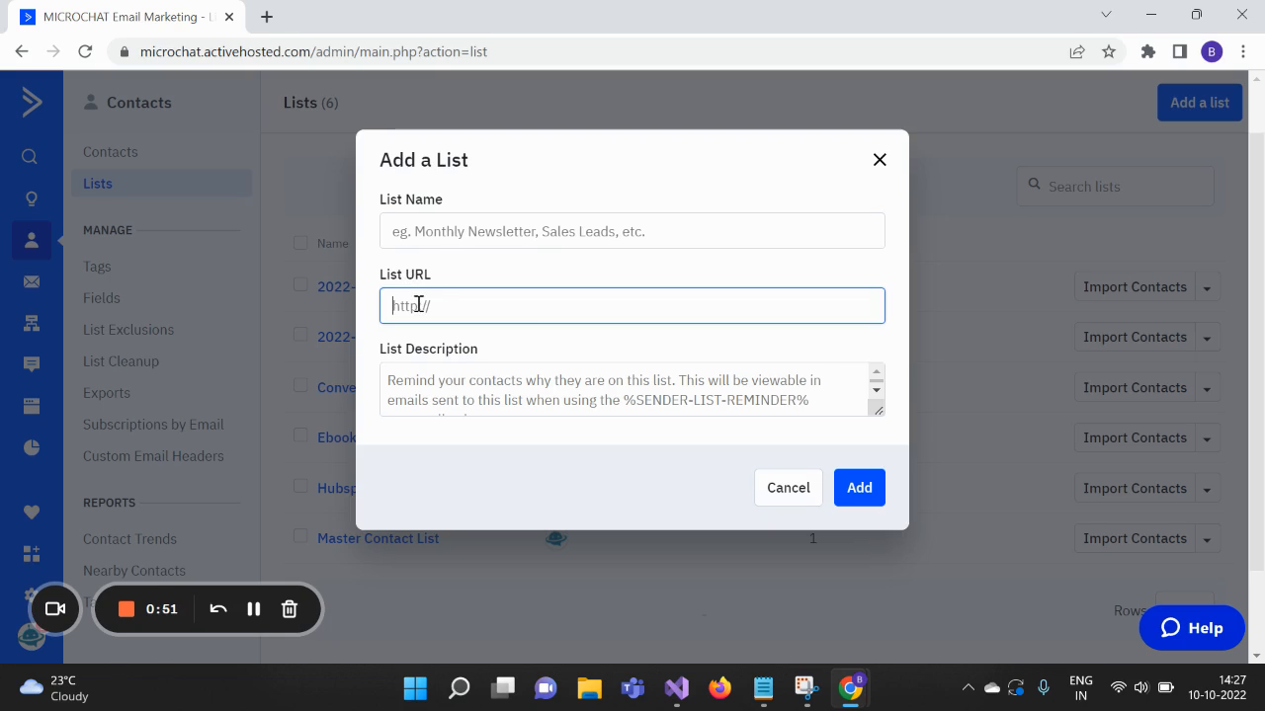
pyautogui.click(408, 383)
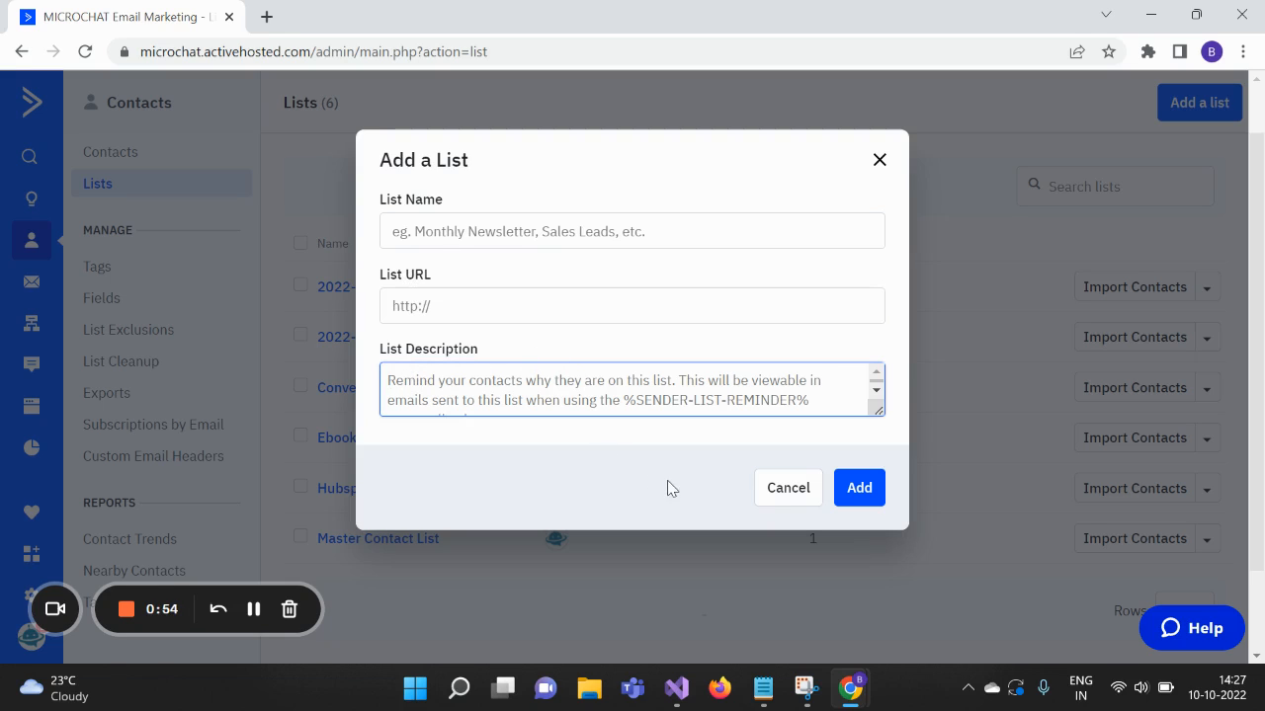
pyautogui.click(787, 488)
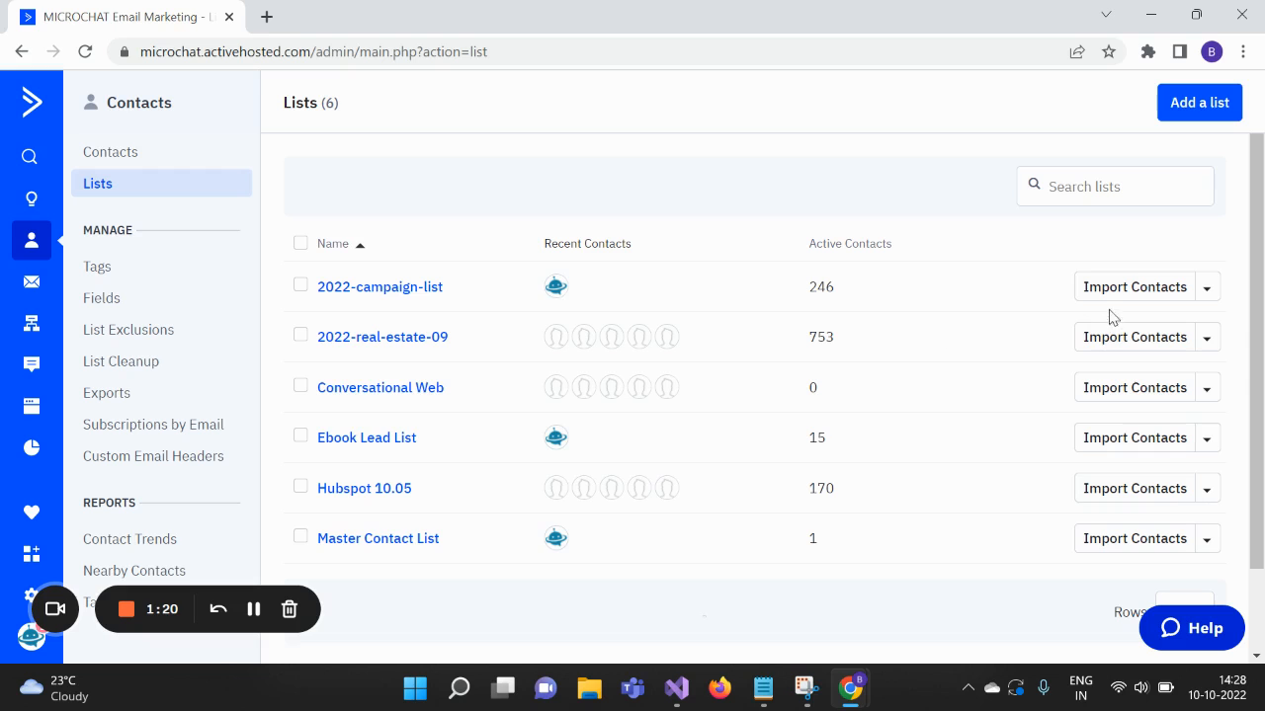
# - View the contact import options for 2022-campaign-list and return to the overview of lists
pyautogui.click(1137, 296)
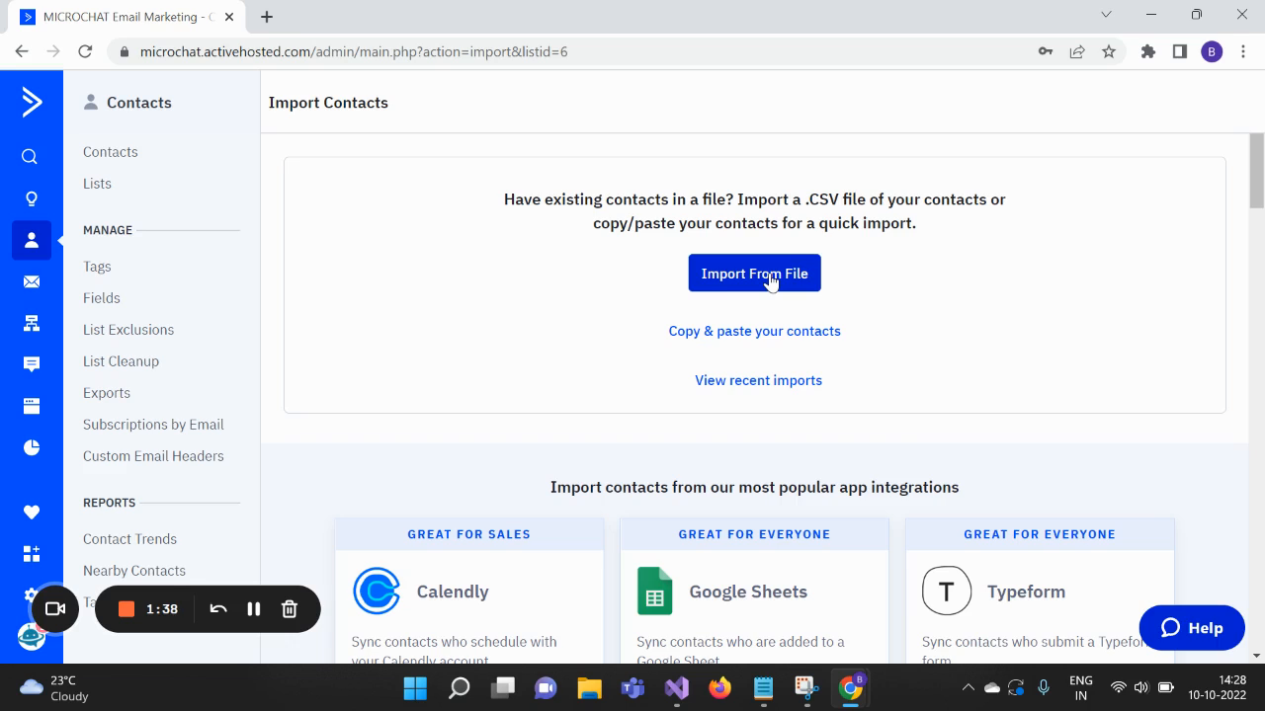
pyautogui.click(90, 196)
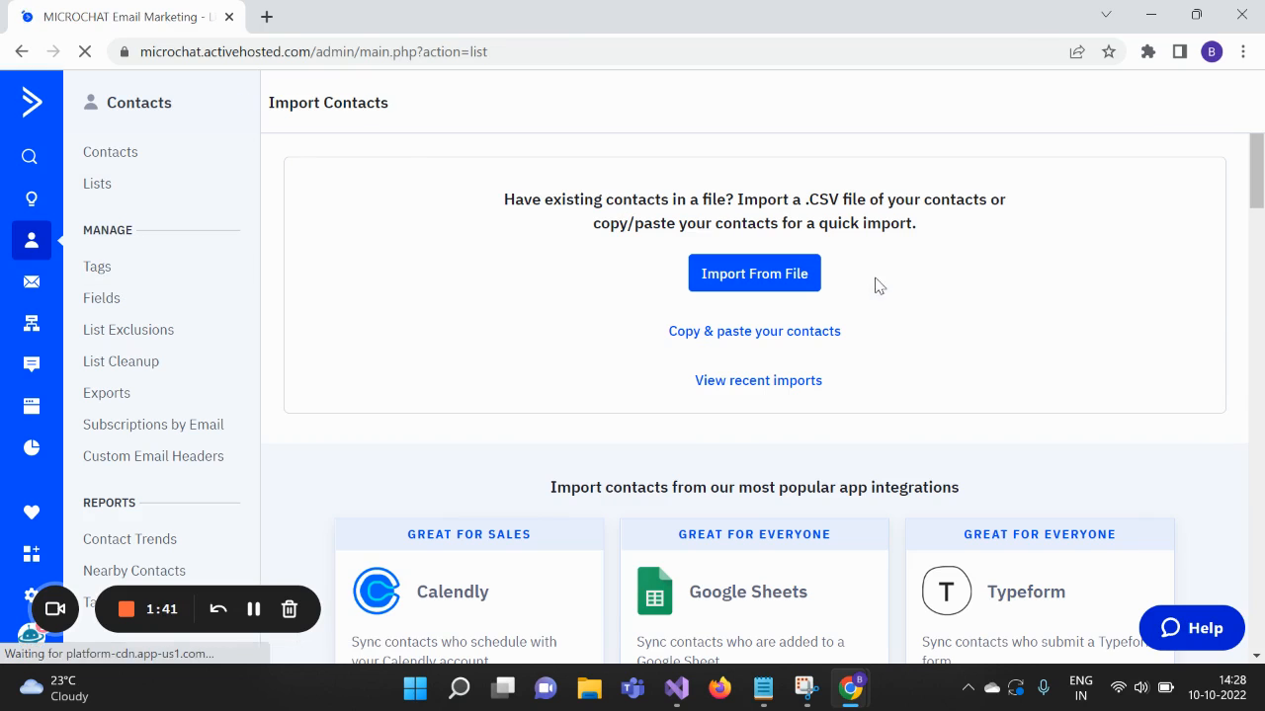
pyautogui.moveTo(819, 286)
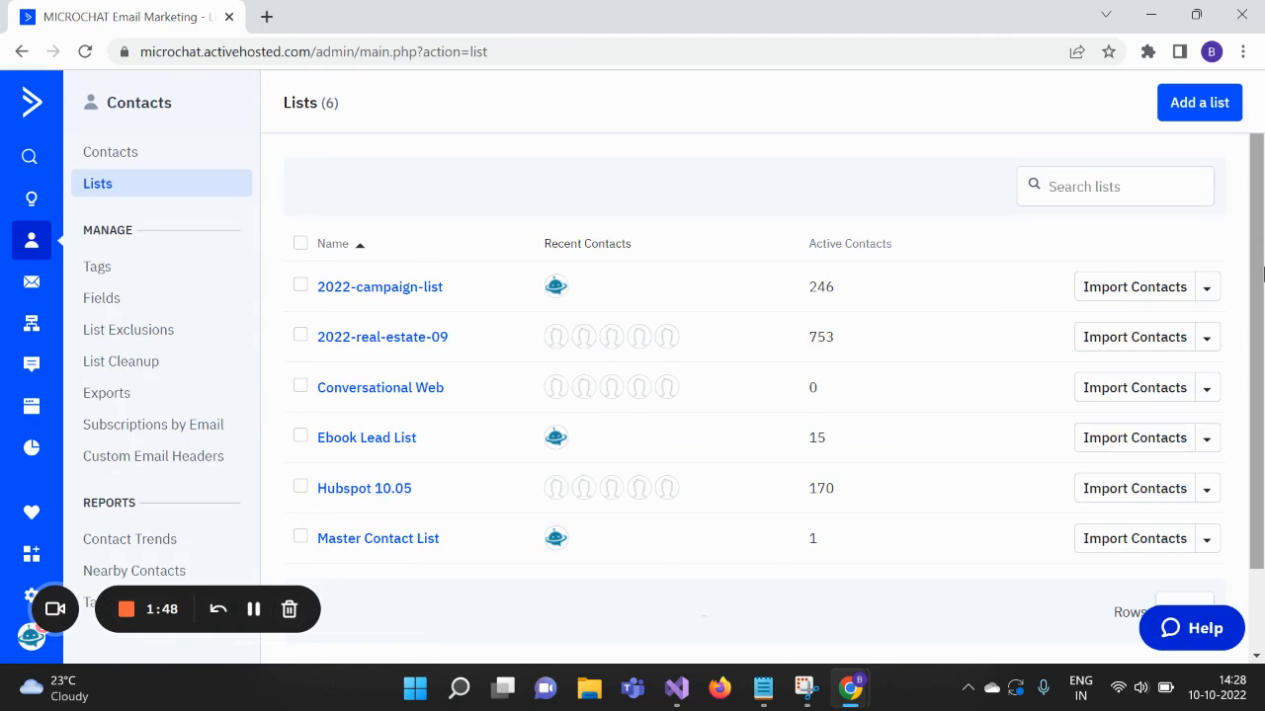
pyautogui.moveTo(1263, 245); pyautogui.dragTo(1263, 309)
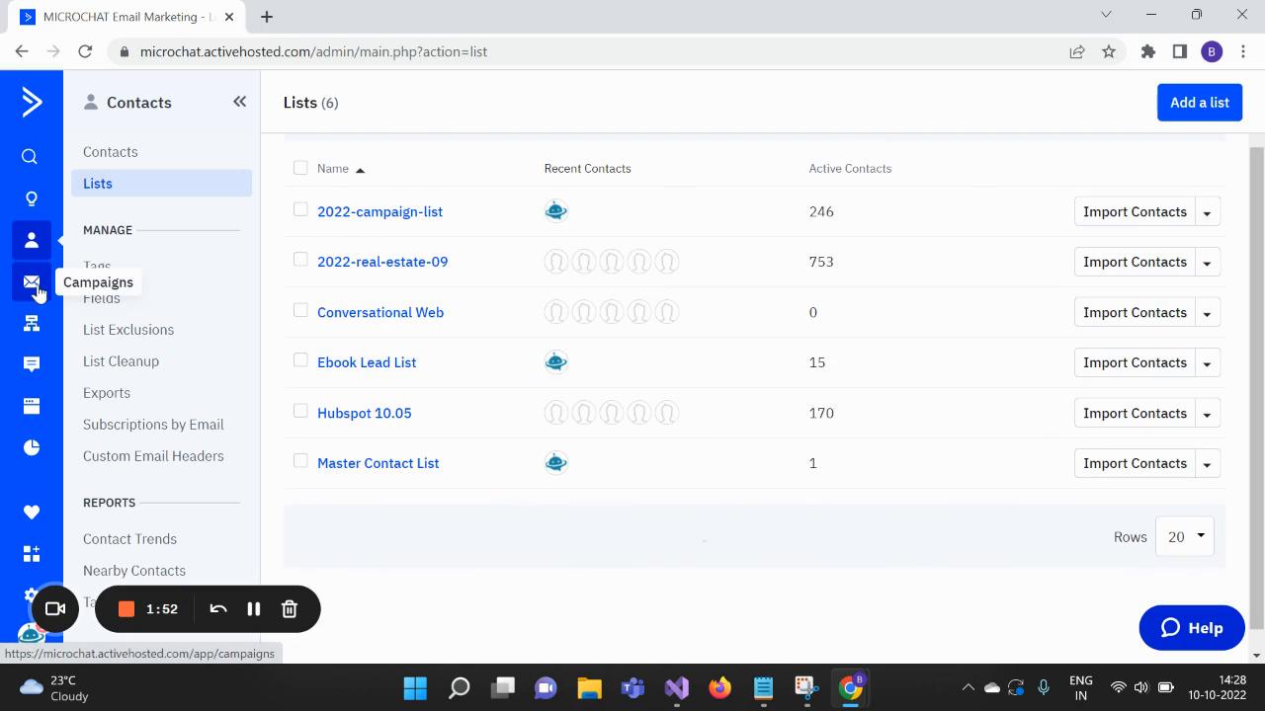
# - Create a new Standard campaign named Demo and continue to its list selection
pyautogui.click(33, 284)
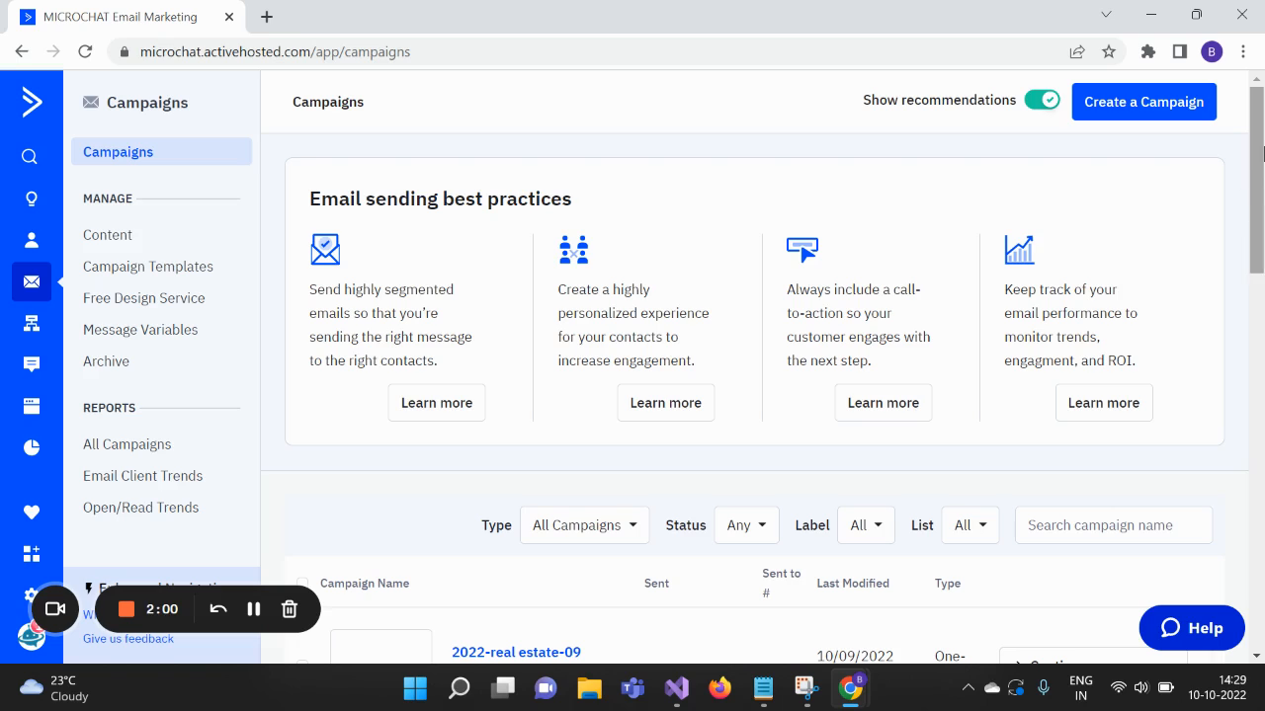
pyautogui.click(1136, 109)
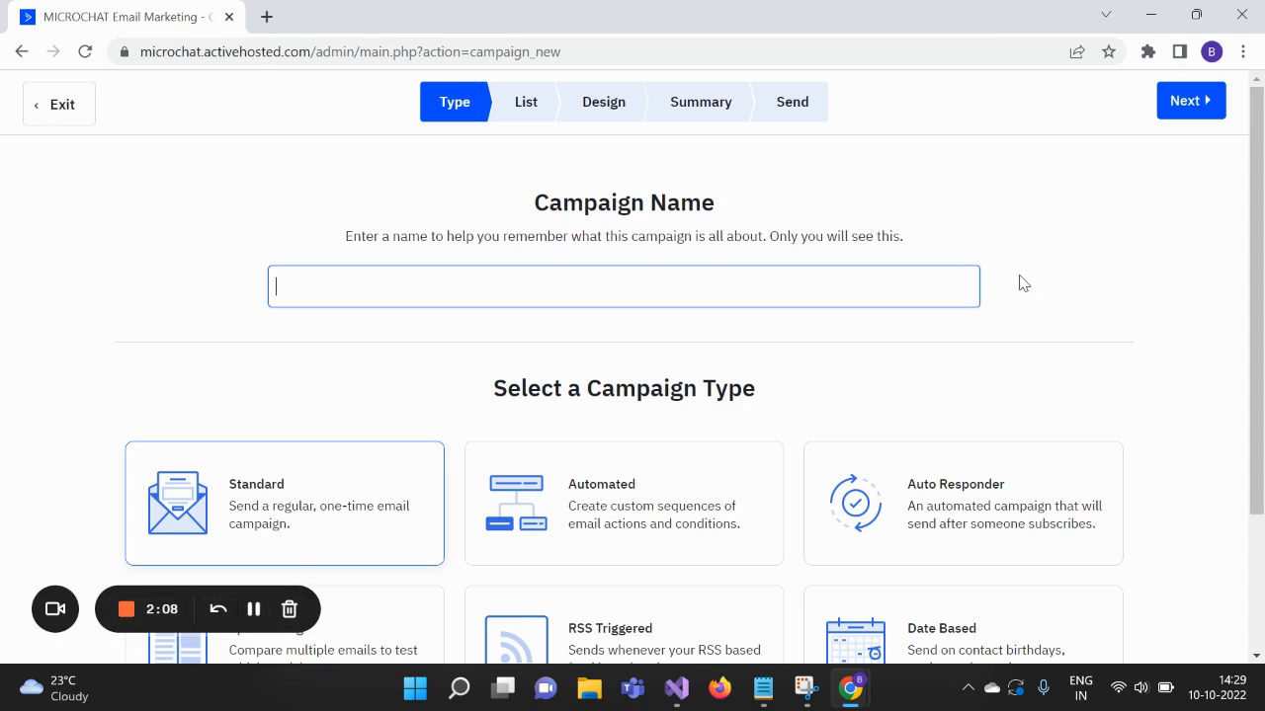
pyautogui.scroll(-1, 1262, 241)
pyautogui.scroll(-2, 1261, 242)
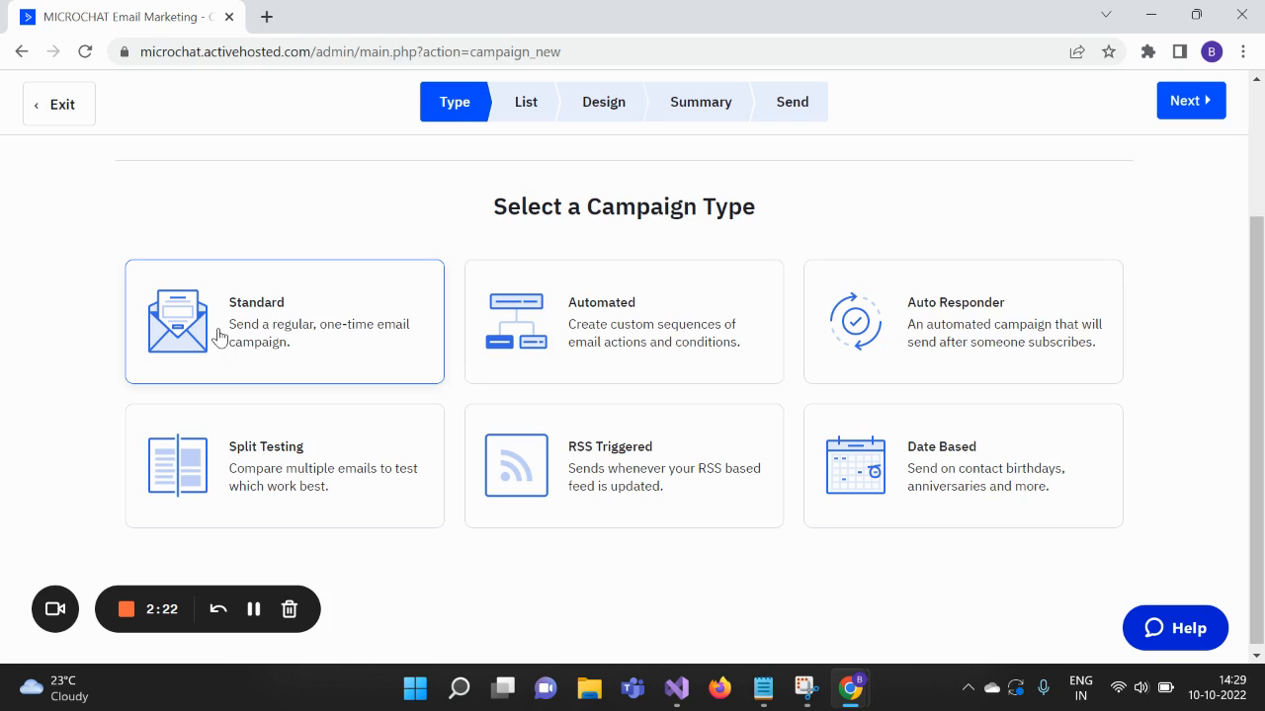
pyautogui.scroll(1, 1262, 304)
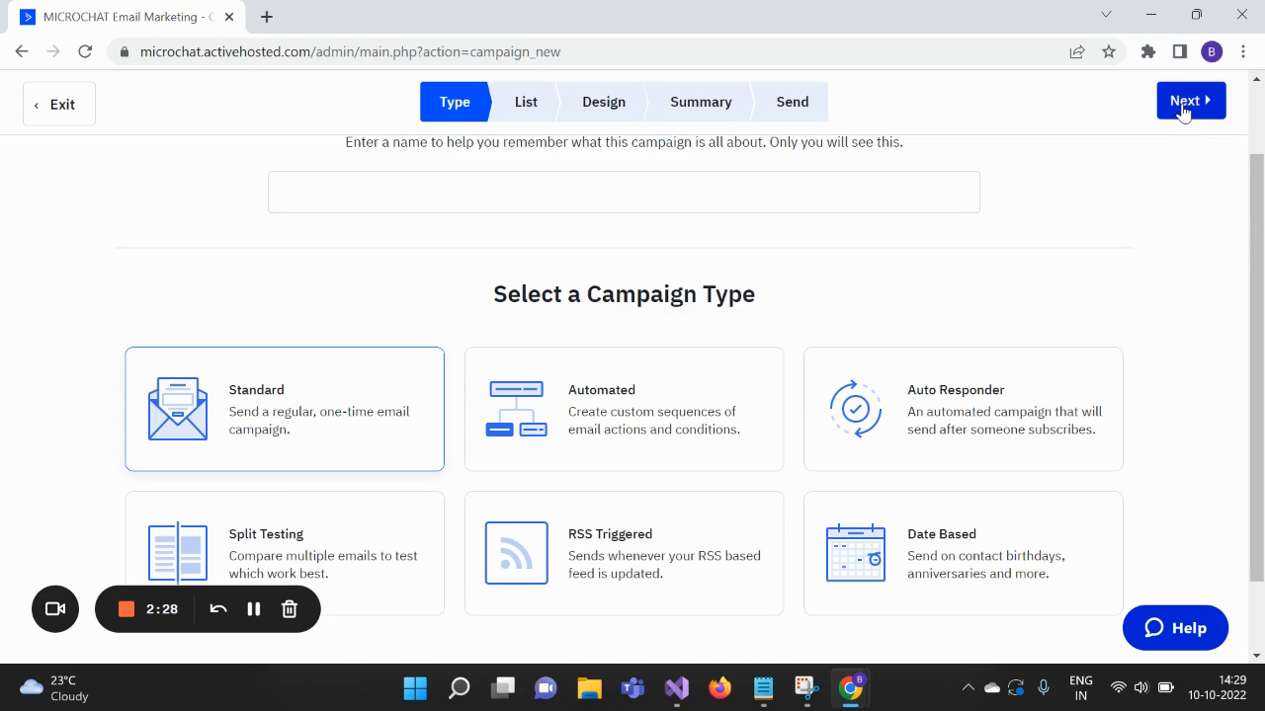
pyautogui.scroll(1, 621, 296)
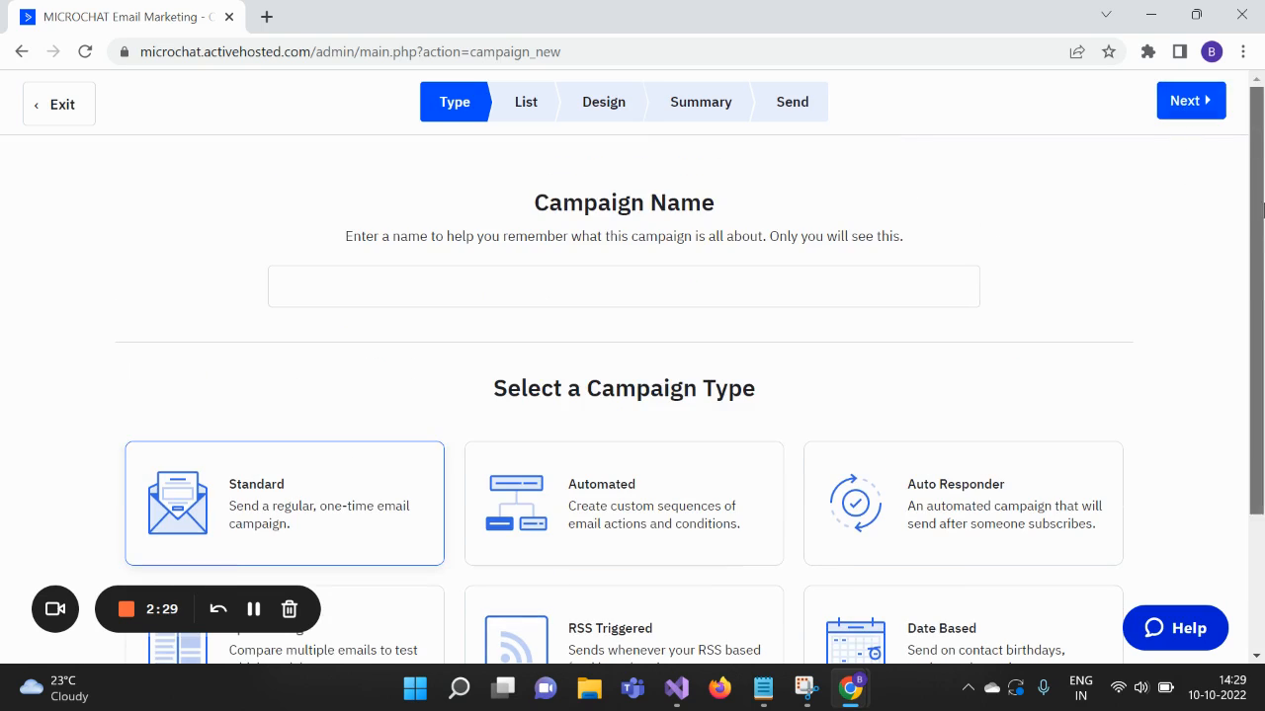
pyautogui.click(496, 297)
pyautogui.write('Demo')
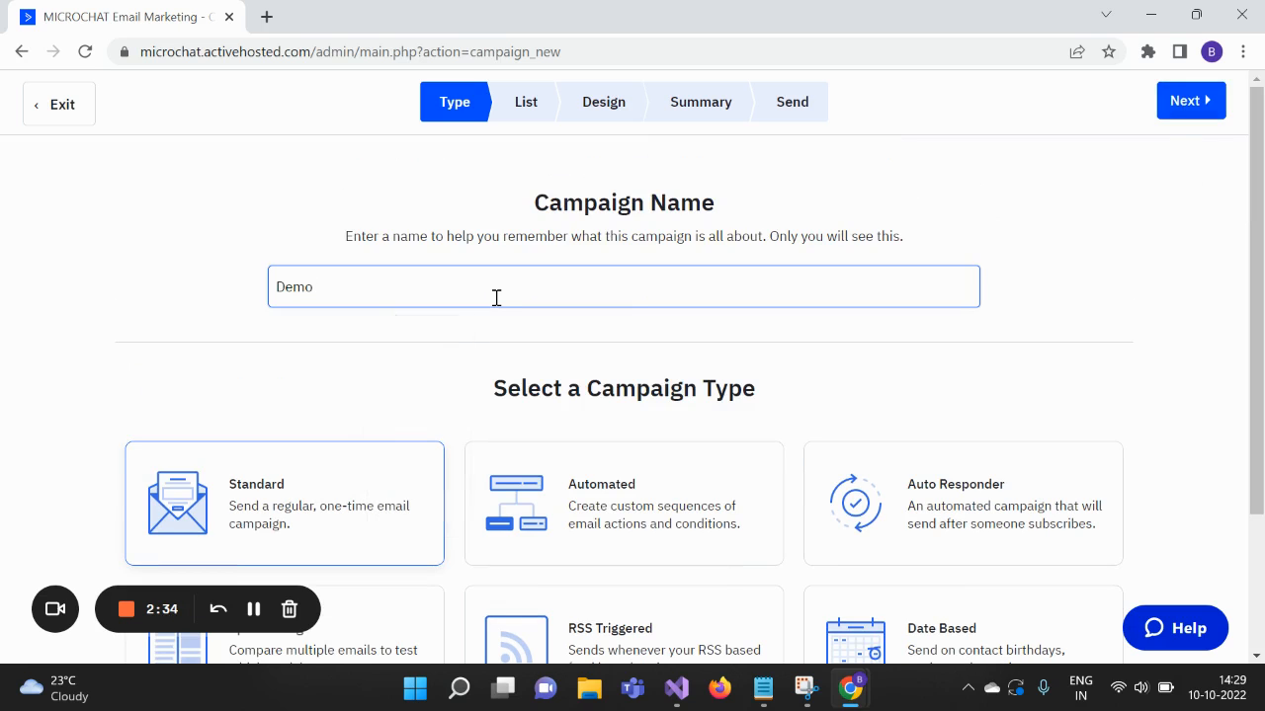
pyautogui.click(1190, 100)
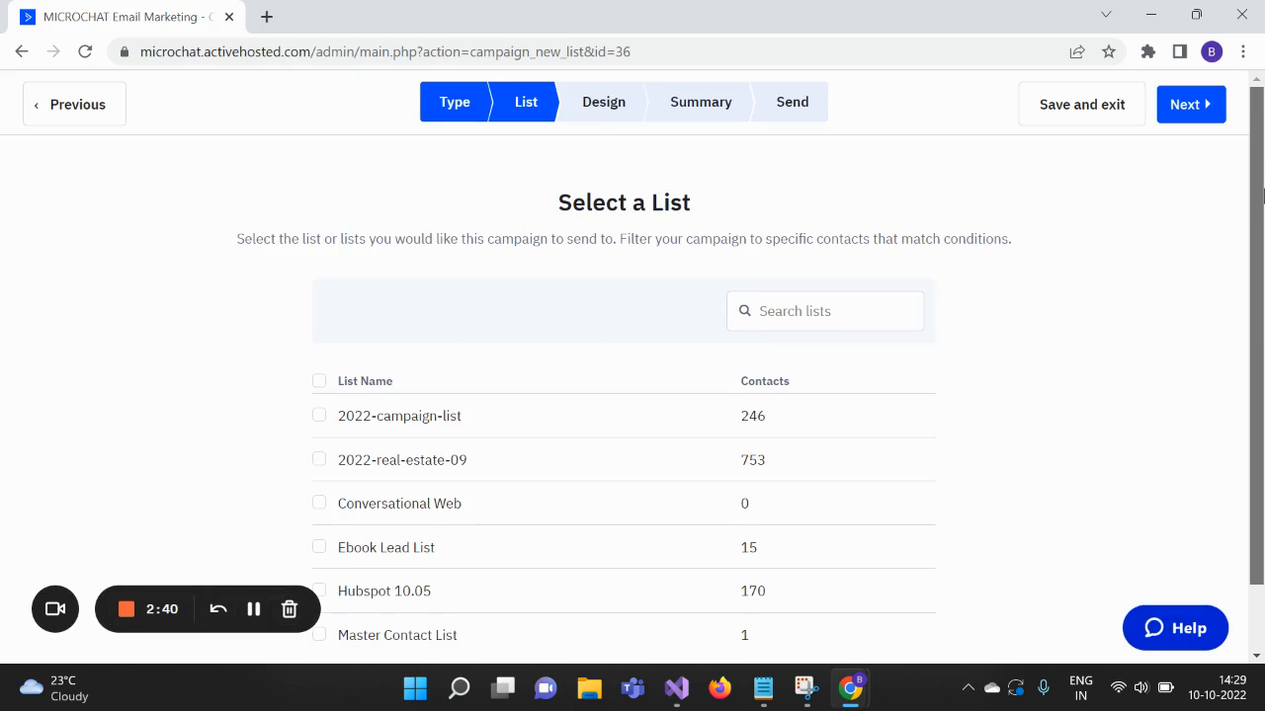
# - Choose 2022-real-estate-09 as the campaign's recipient list and continue to the design stage
pyautogui.scroll(-2, 1261, 198)
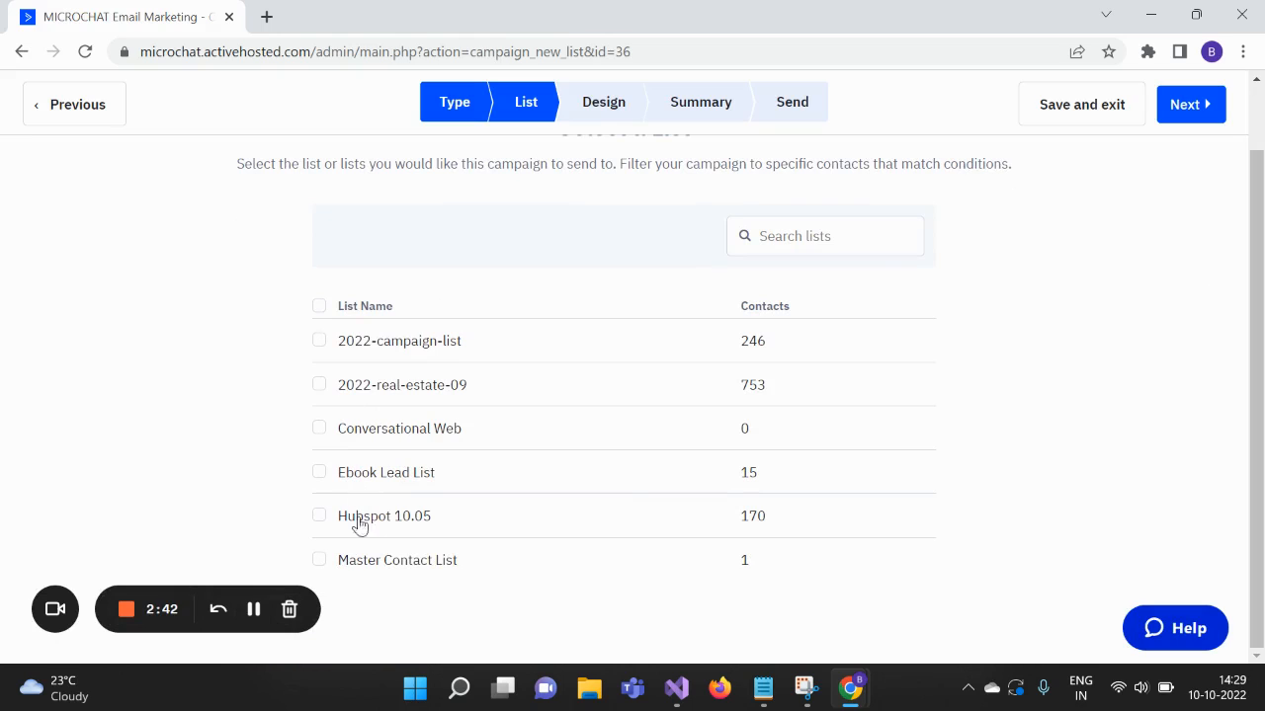
pyautogui.click(320, 385)
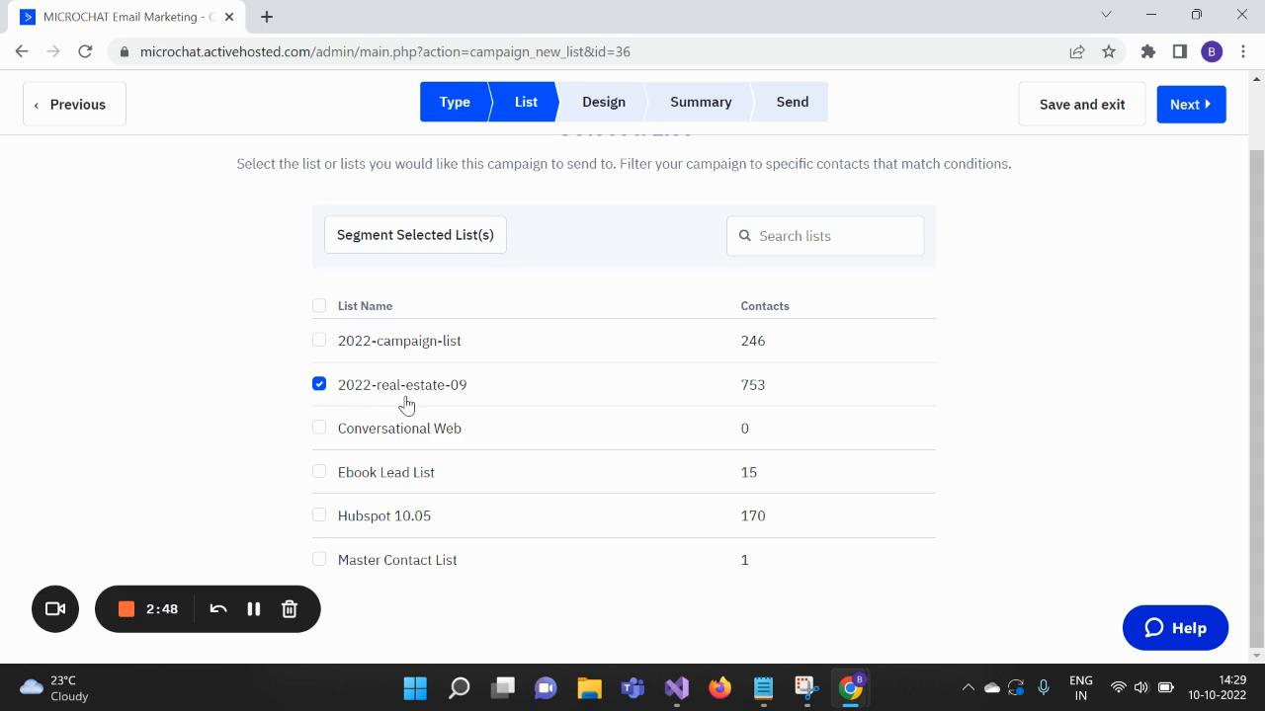
pyautogui.scroll(1, 1205, 197)
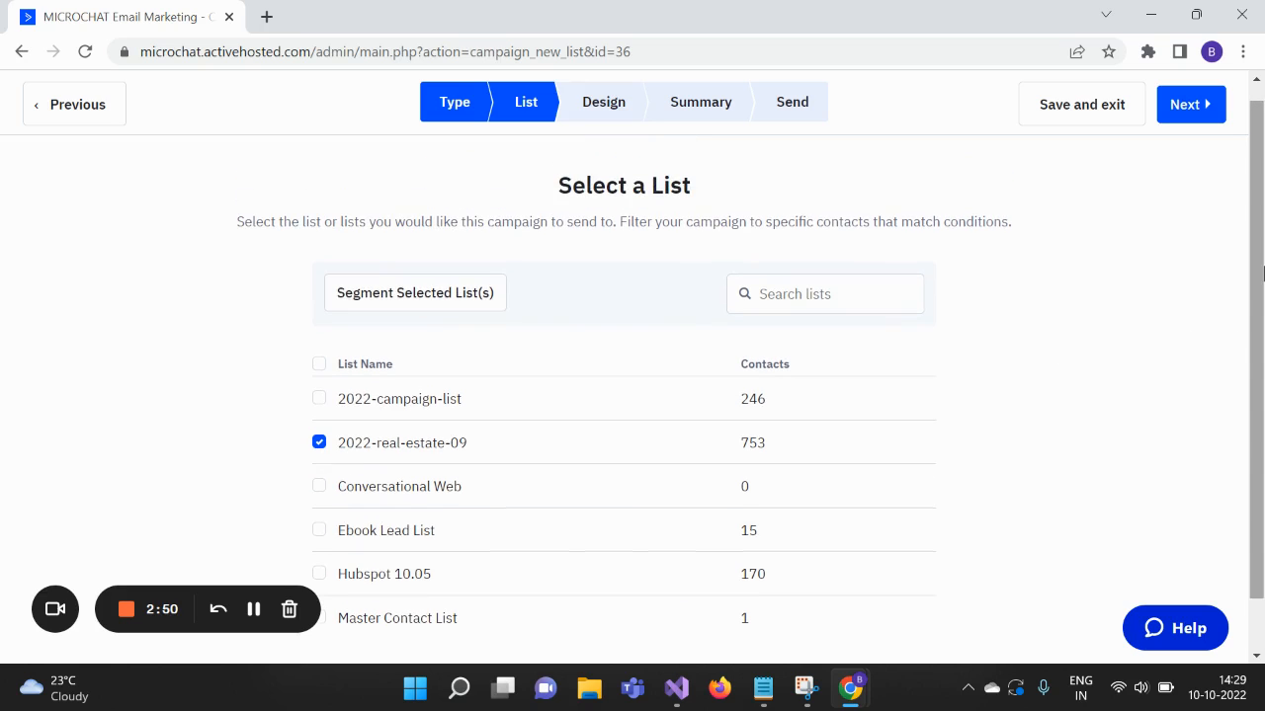
pyautogui.click(1190, 105)
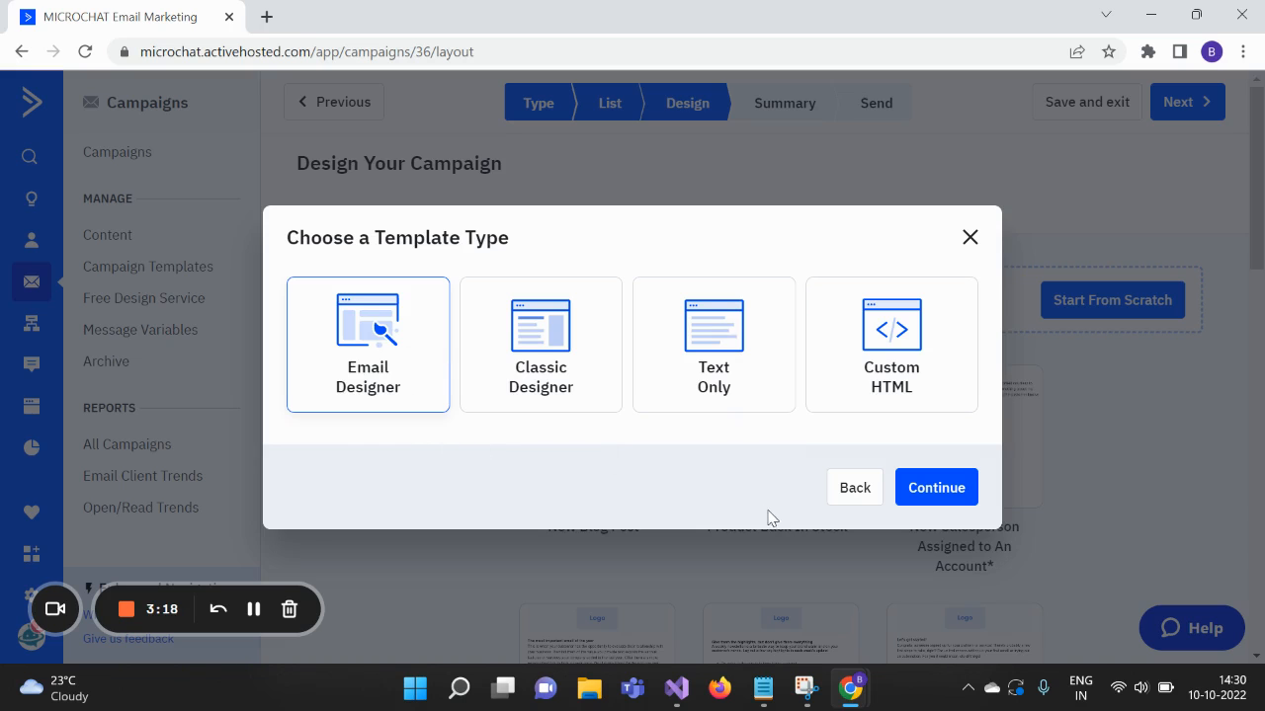
# - Use the Email Designer template type and select the New Template headed "Design your email here!" at the end of the basic templates
pyautogui.click(943, 487)
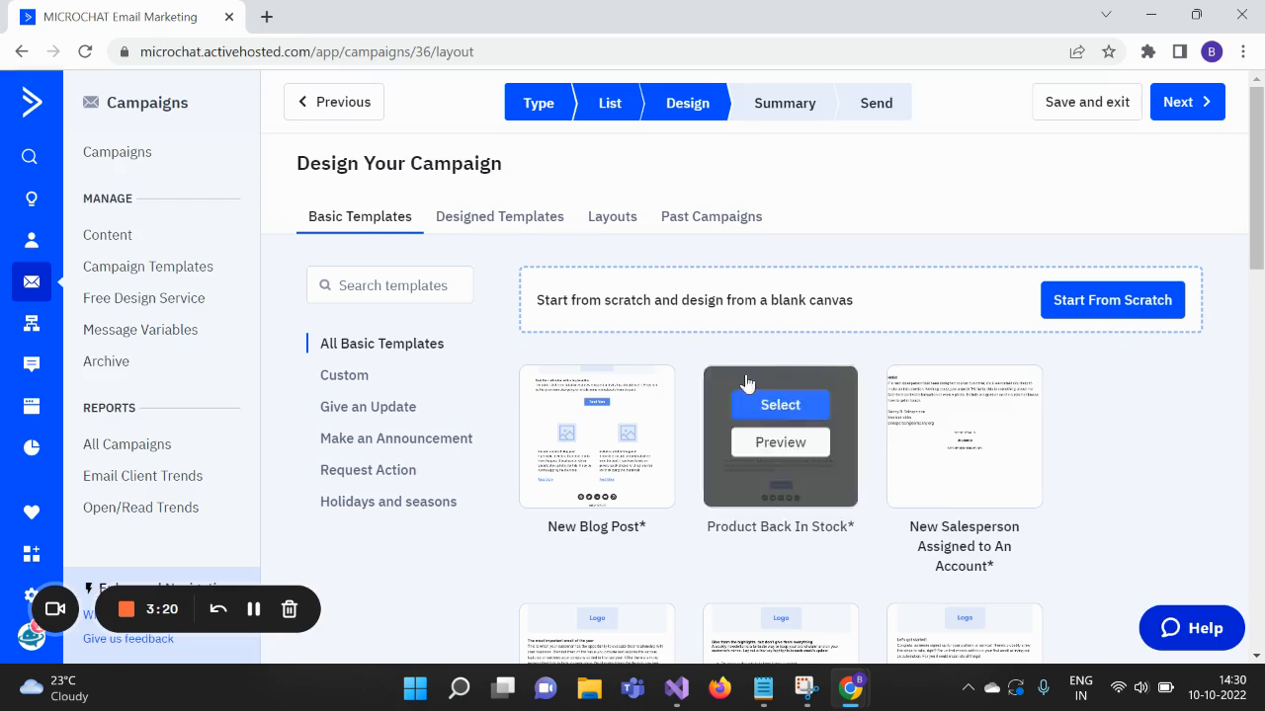
pyautogui.moveTo(1262, 176); pyautogui.dragTo(1263, 222)
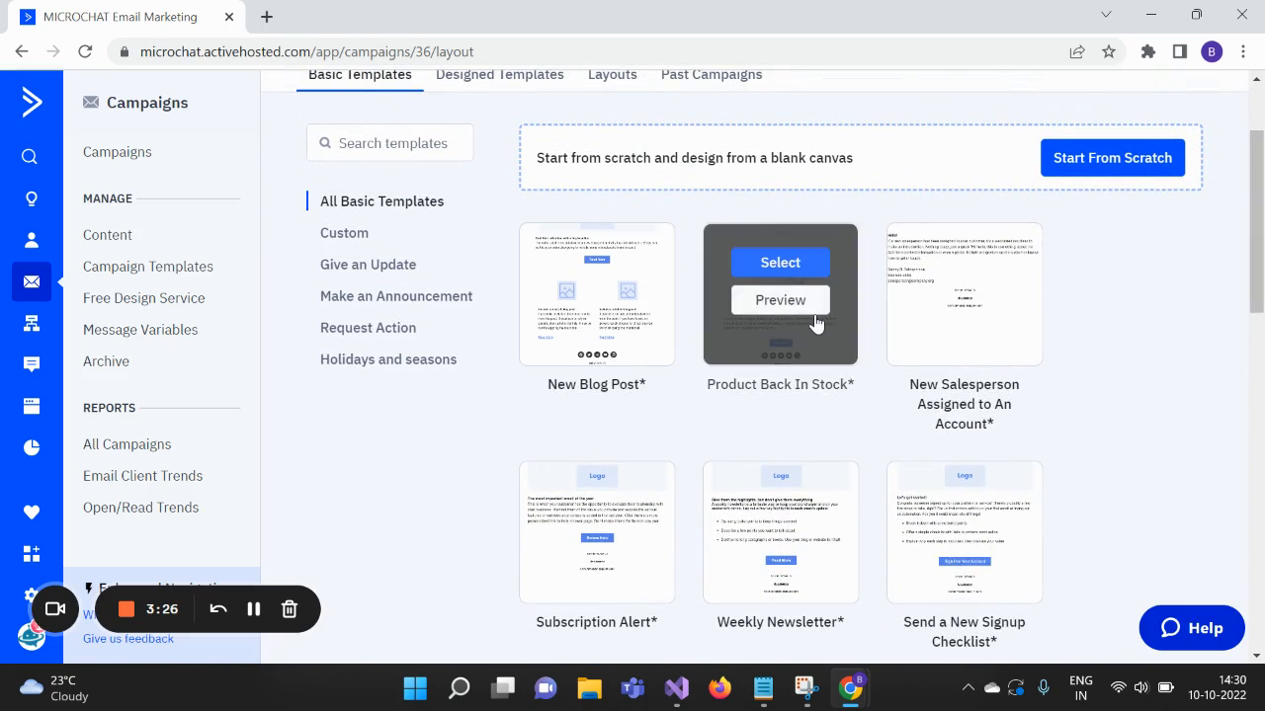
pyautogui.scroll(-5, 1263, 296)
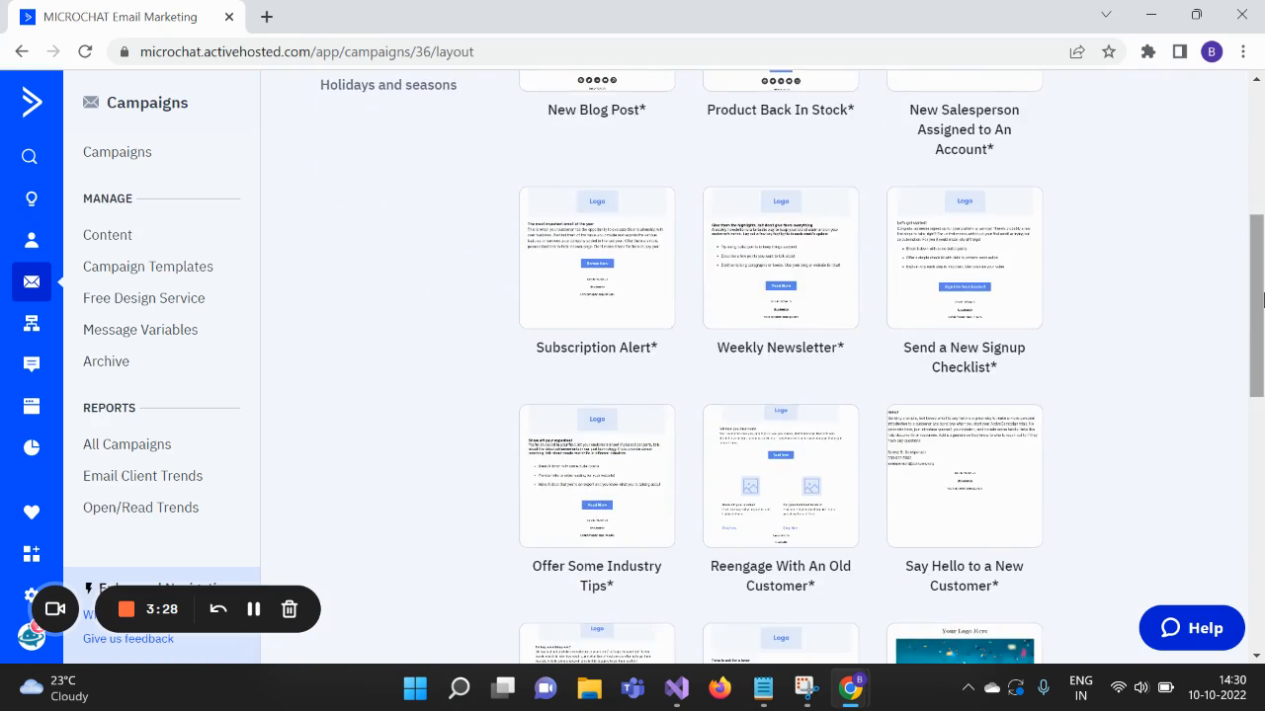
pyautogui.moveTo(1262, 353); pyautogui.dragTo(1255, 423)
pyautogui.moveTo(1251, 427); pyautogui.dragTo(1257, 513)
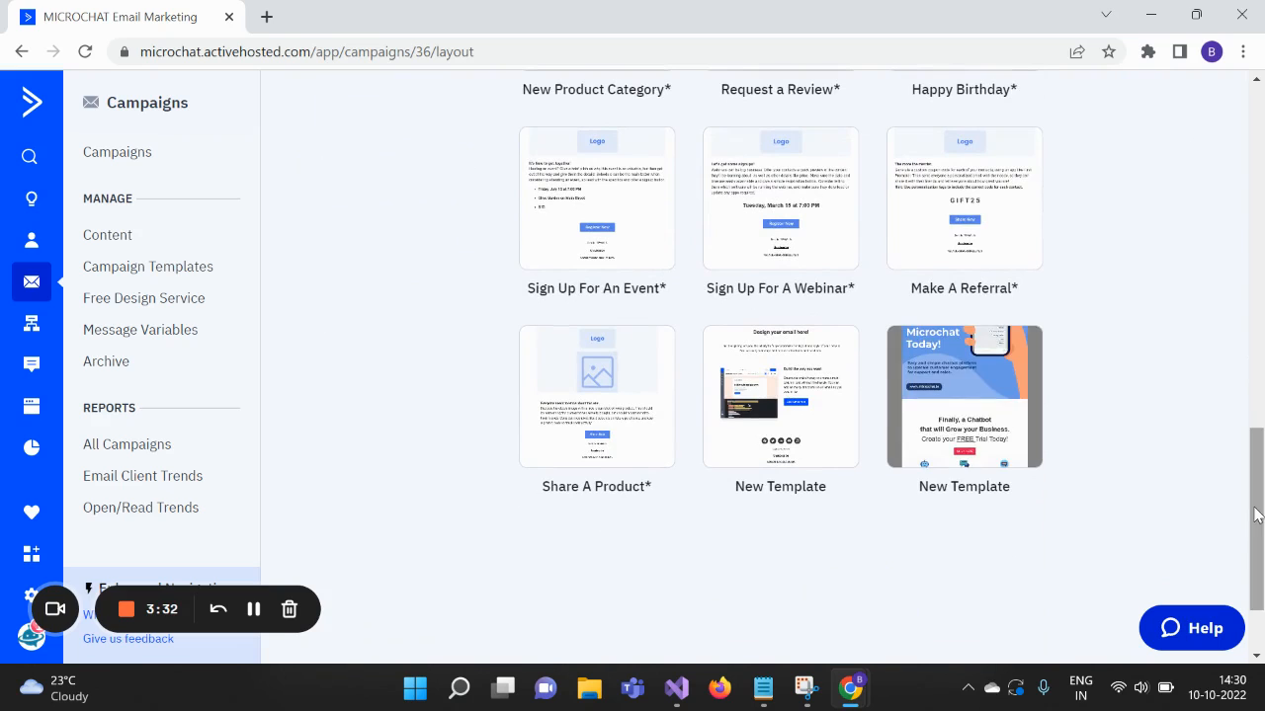
pyautogui.moveTo(1028, 456)
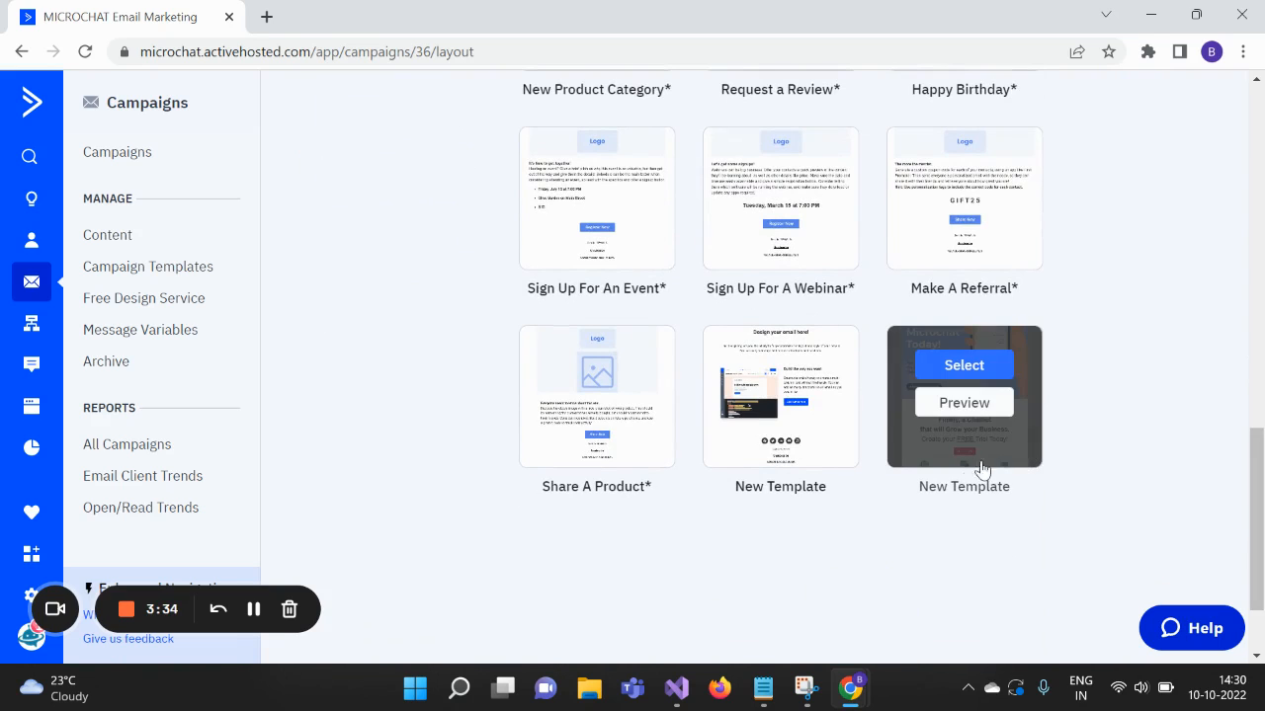
pyautogui.click(774, 364)
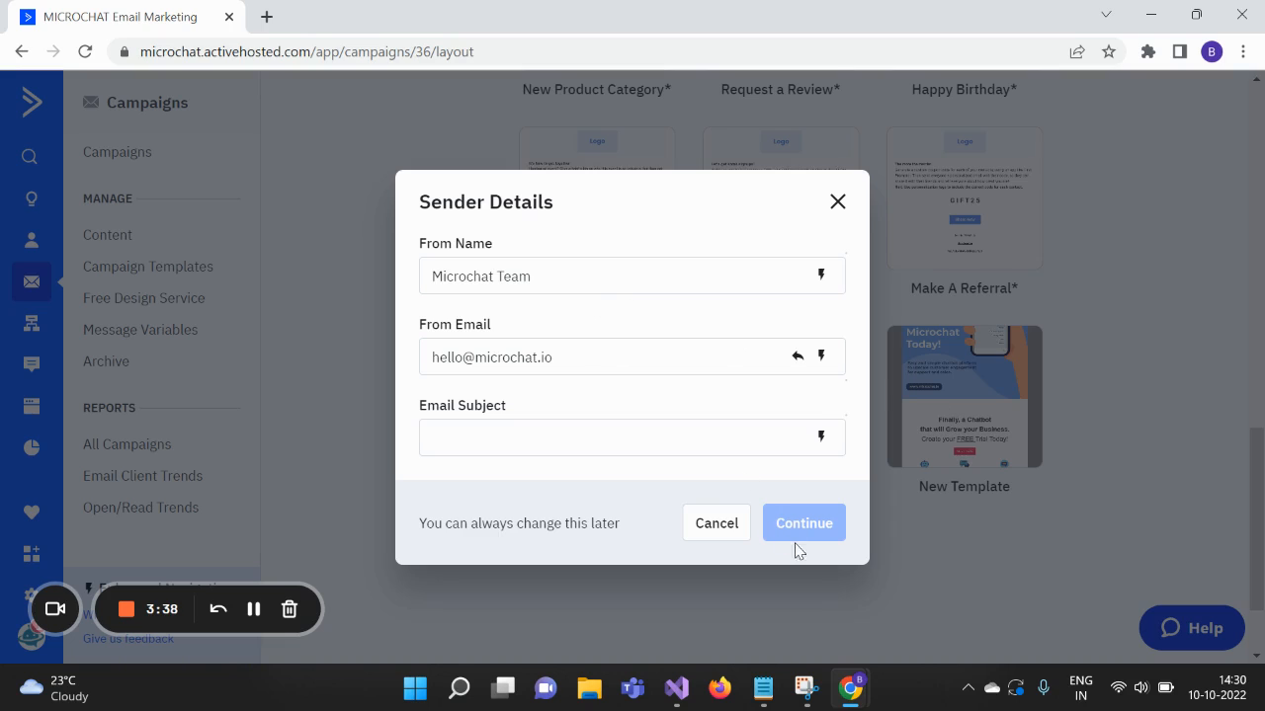
# - Set the email subject to "Sponsors Email", keep the sender name and address, and continue to the email editor
pyautogui.click(550, 286)
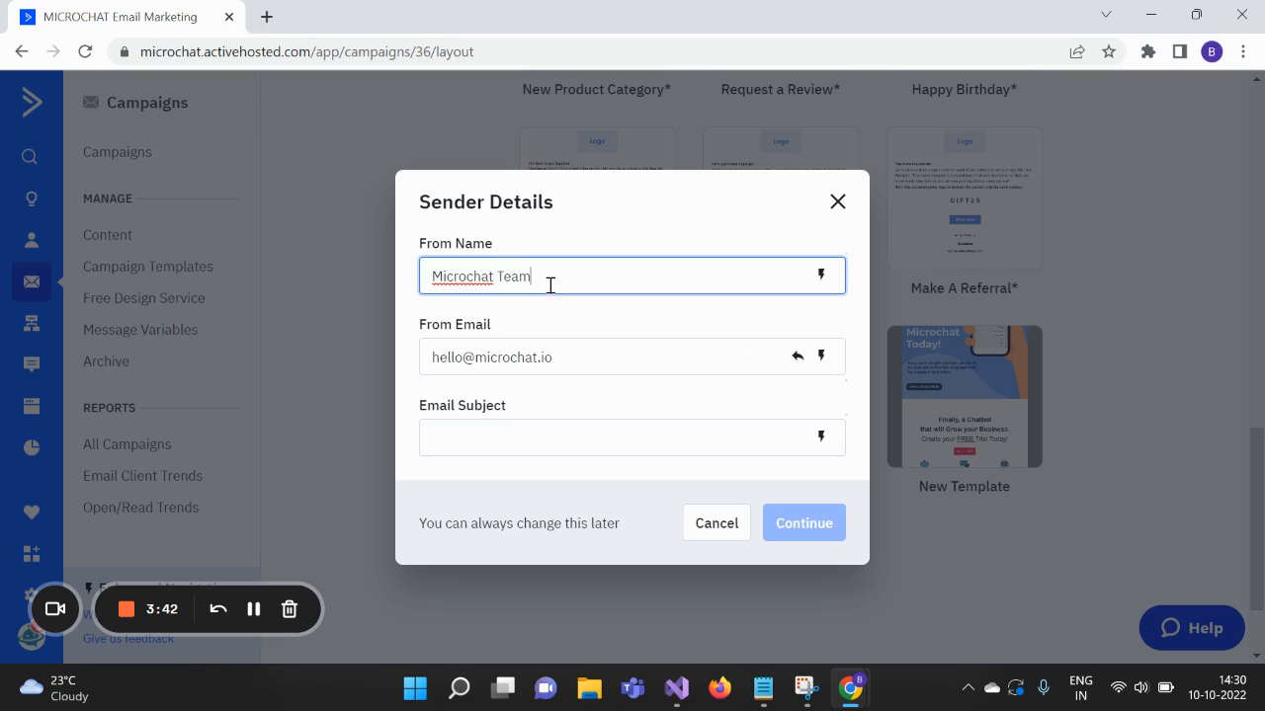
pyautogui.click(570, 360)
pyautogui.click(492, 434)
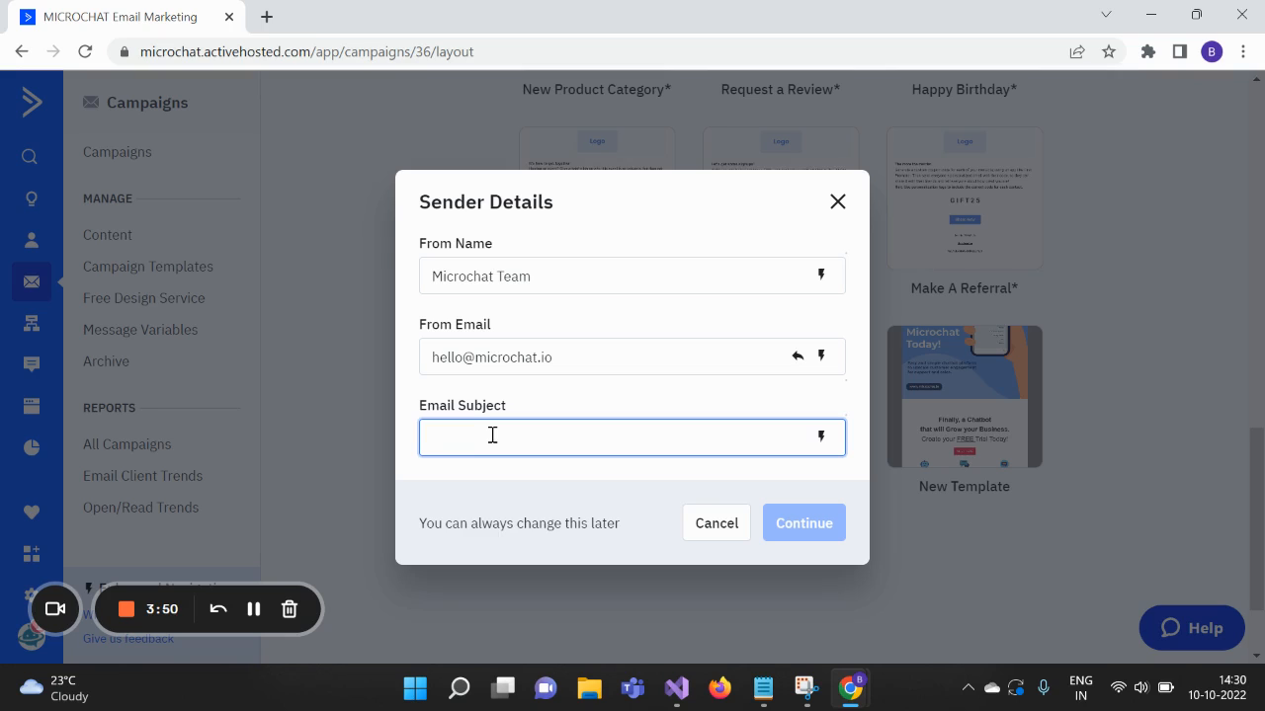
pyautogui.write('Sponsors')
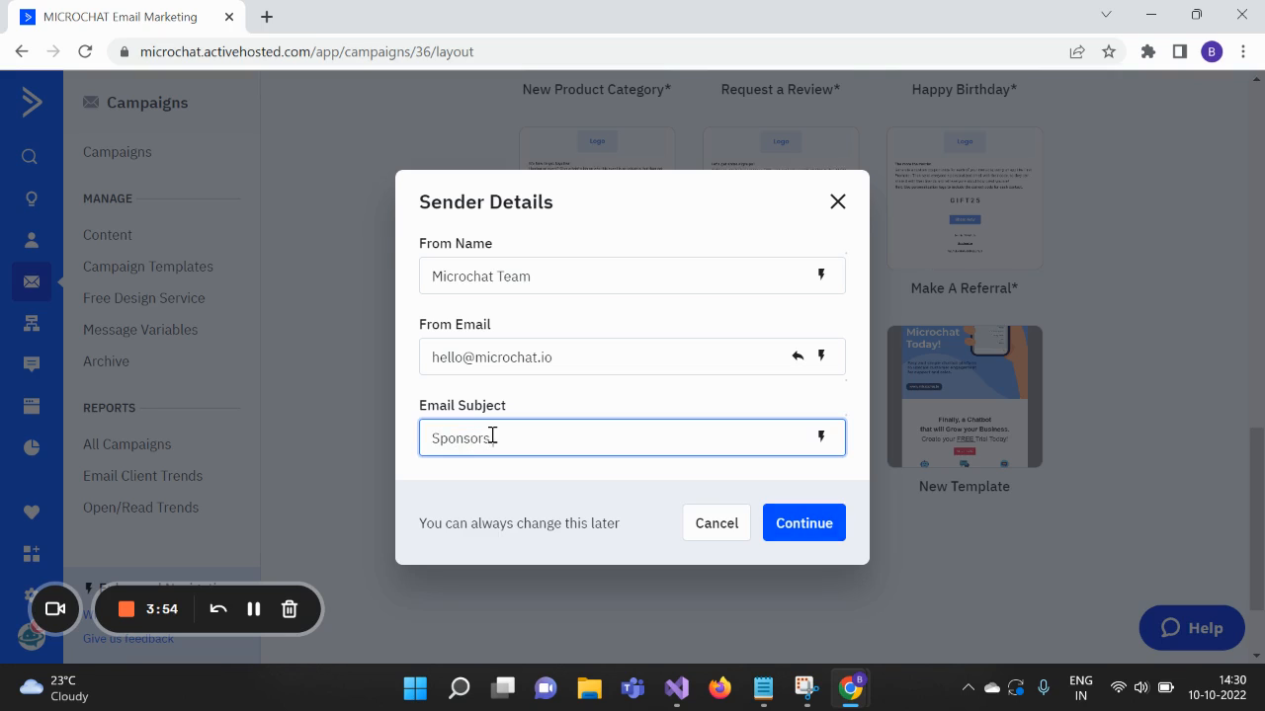
pyautogui.write(' Email')
pyautogui.click(781, 525)
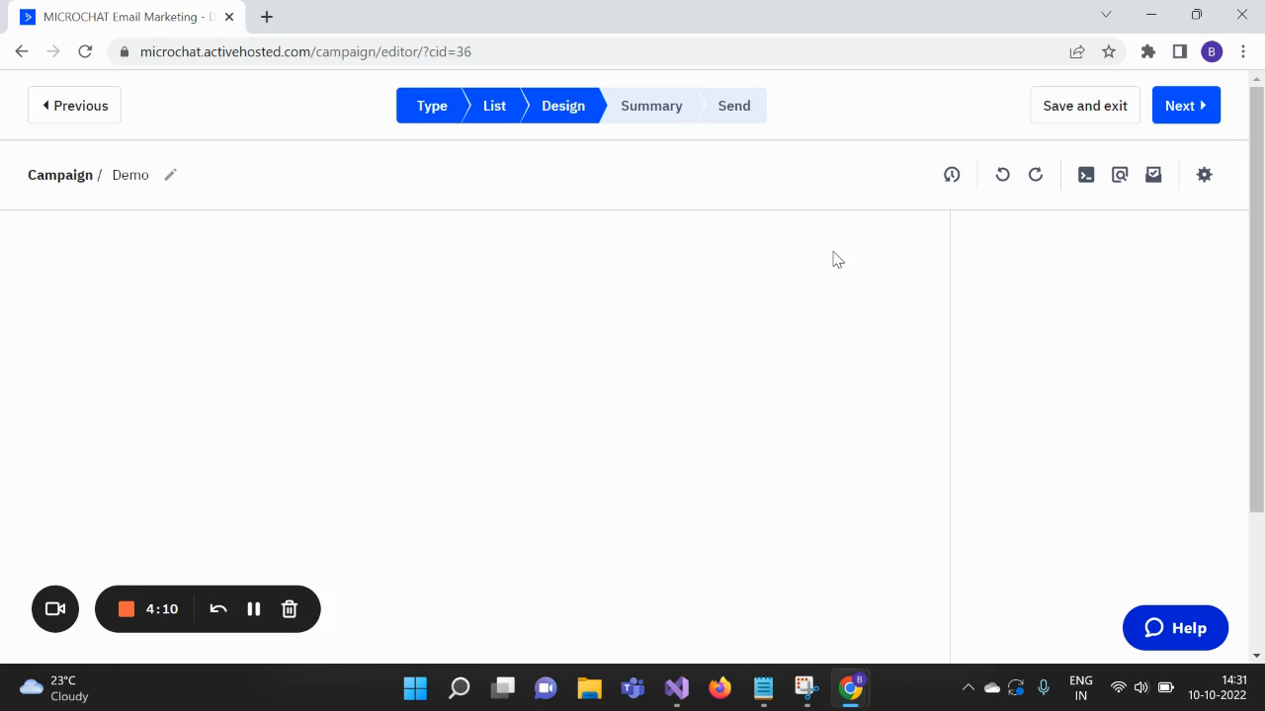
# - Examine the email template's content from the empty drop area and "Design your email here!" heading to the social icons
pyautogui.moveTo(1262, 172); pyautogui.dragTo(1263, 66)
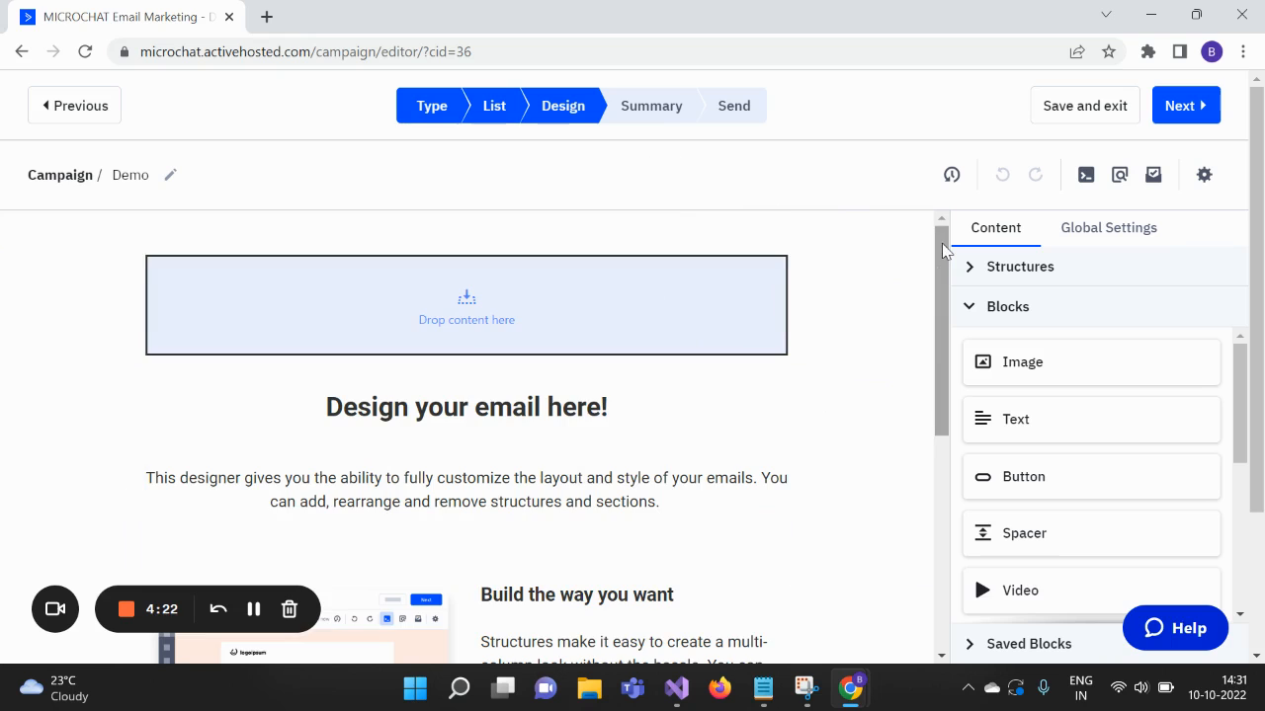
pyautogui.scroll(-2, 947, 343)
pyautogui.moveTo(947, 344); pyautogui.dragTo(948, 319)
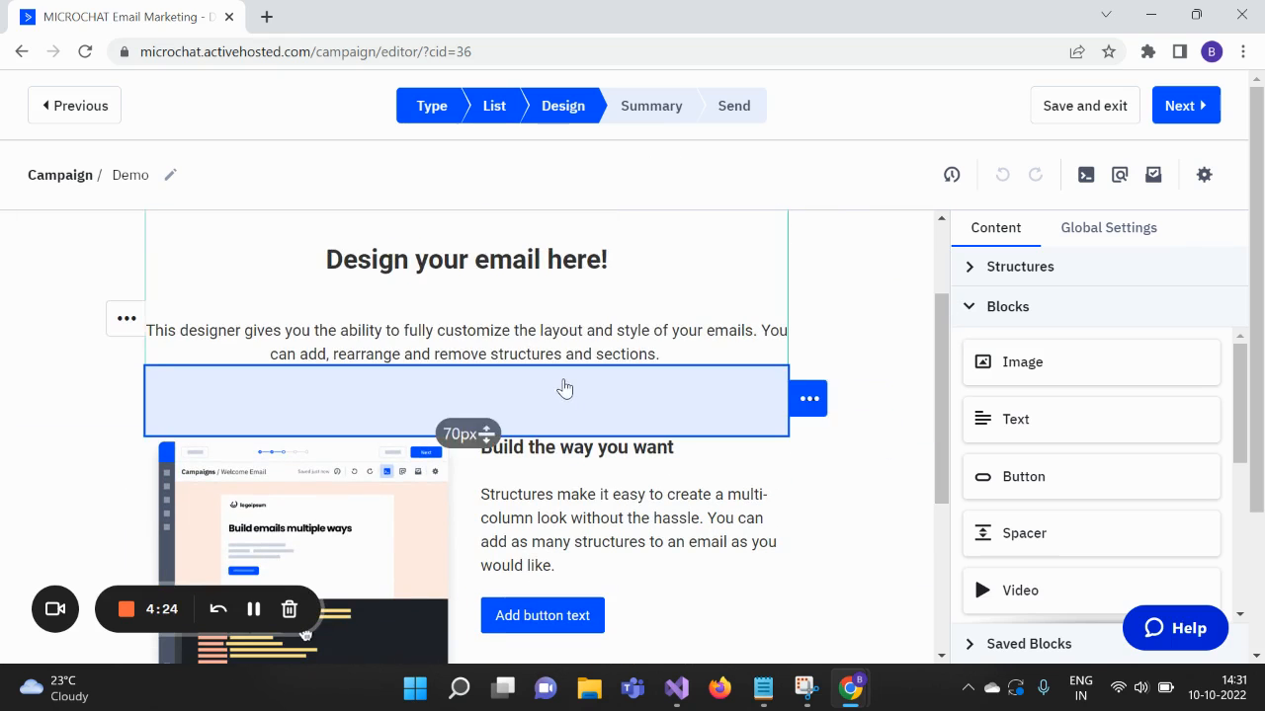
pyautogui.click(550, 339)
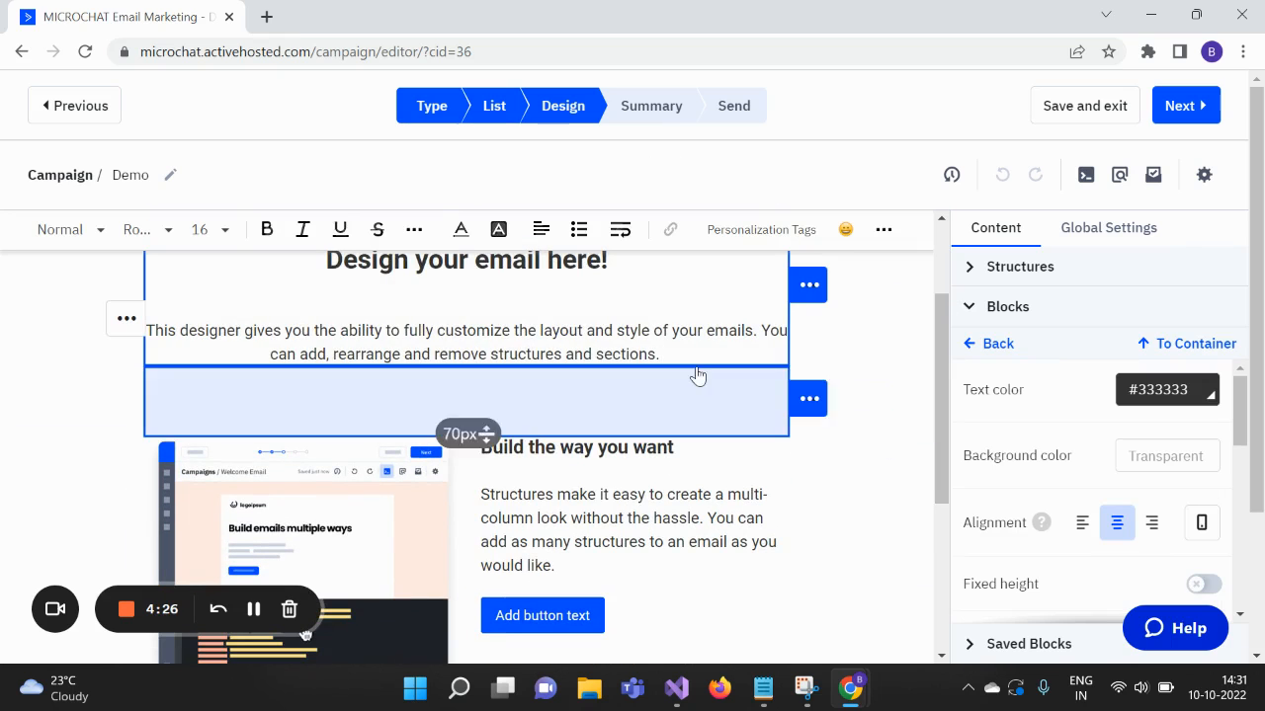
pyautogui.moveTo(938, 399); pyautogui.dragTo(937, 304)
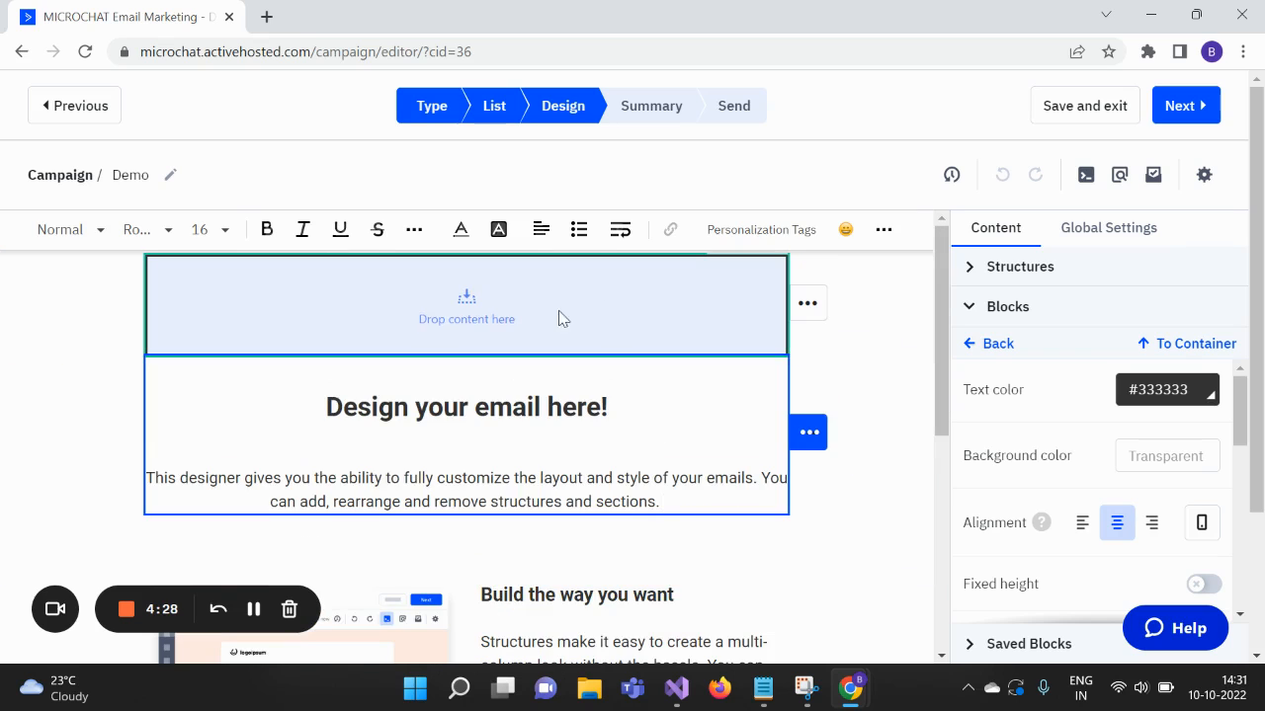
pyautogui.click(334, 408)
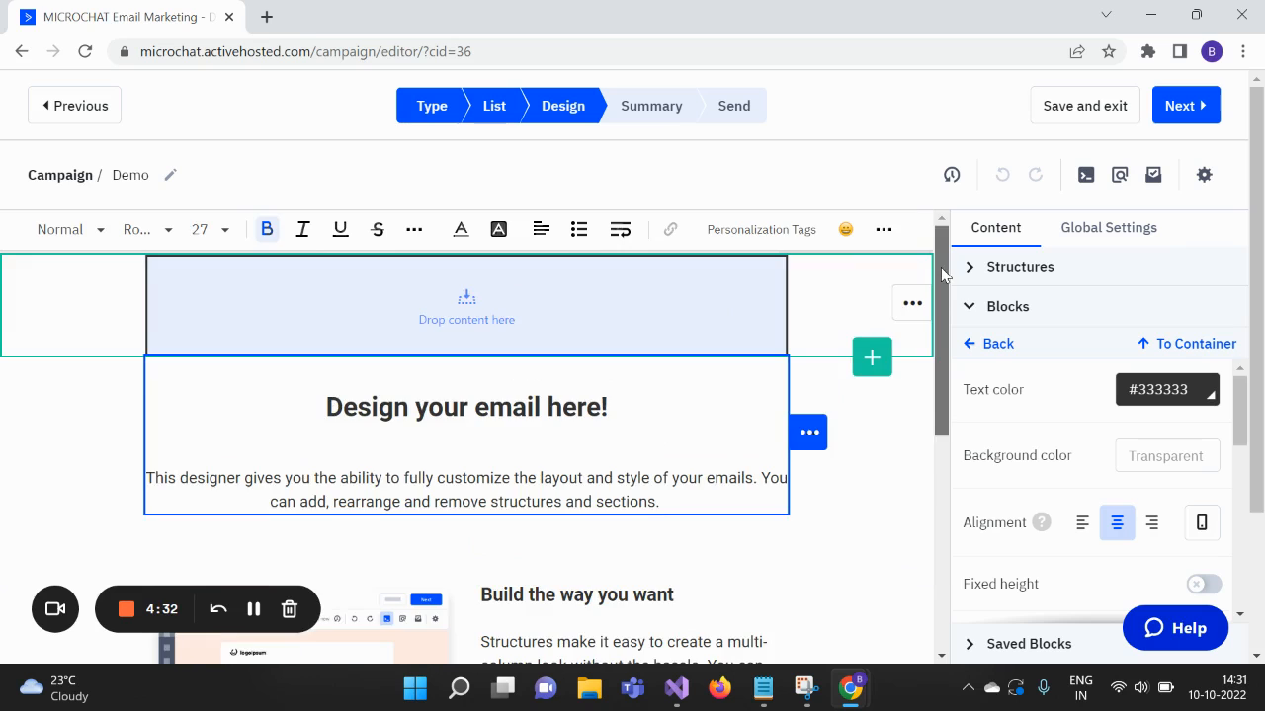
pyautogui.moveTo(938, 304); pyautogui.dragTo(780, 416)
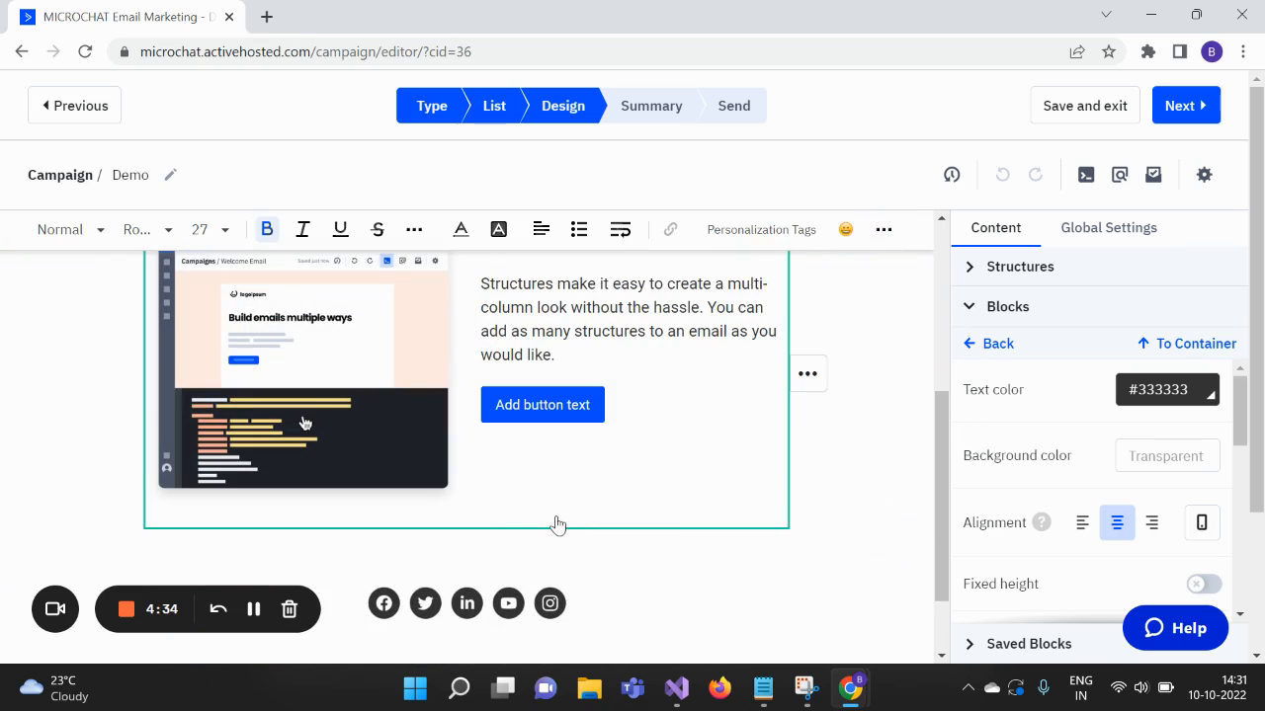
pyautogui.moveTo(943, 555); pyautogui.dragTo(949, 368)
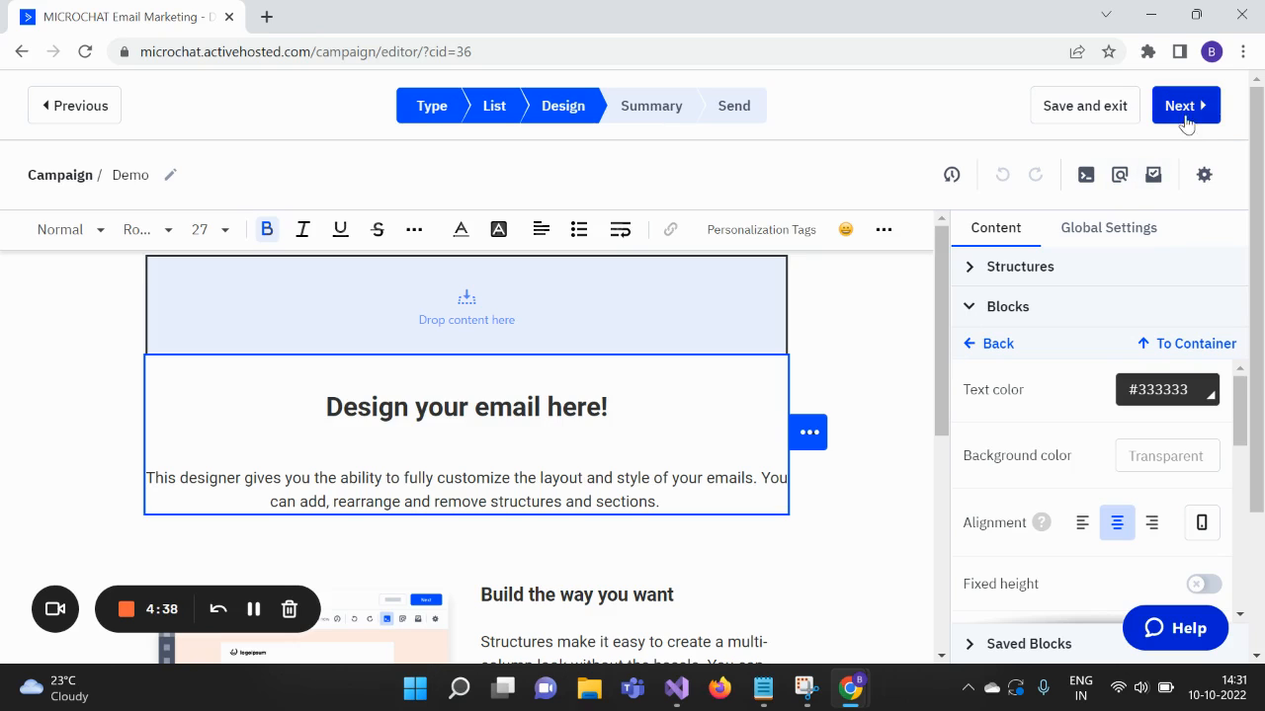
# - Keep the template design, continue to the Campaign Summary, and save and exit the campaign without sending it
pyautogui.click(1194, 115)
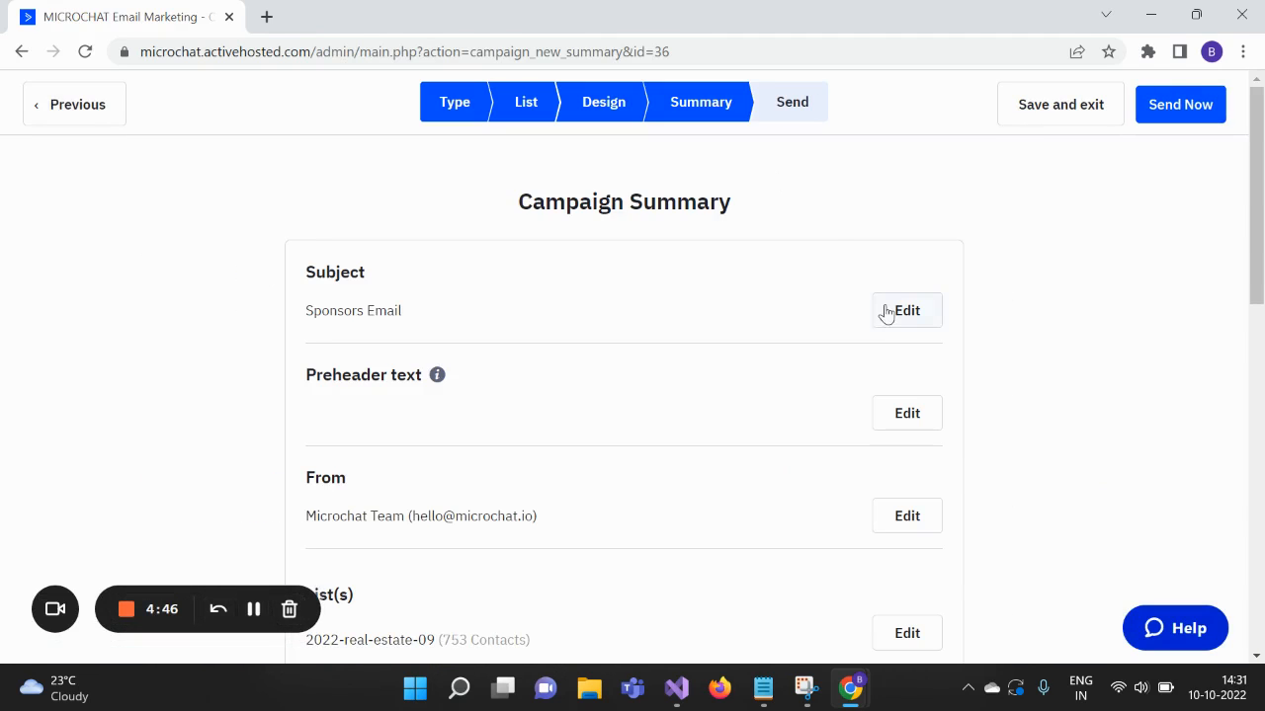
pyautogui.moveTo(1257, 138); pyautogui.dragTo(1252, 212)
pyautogui.click(1047, 109)
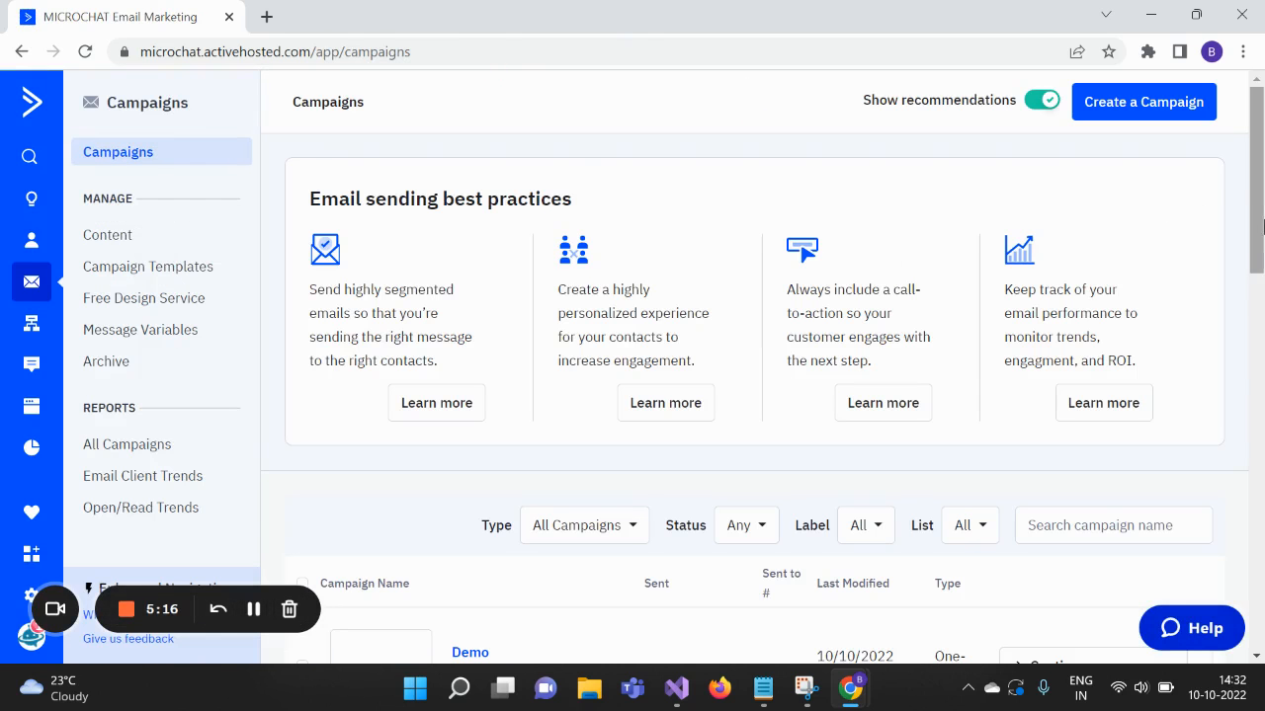
# - Find the Demo campaign in the campaigns list and check its status label
pyautogui.scroll(-4, 1260, 207)
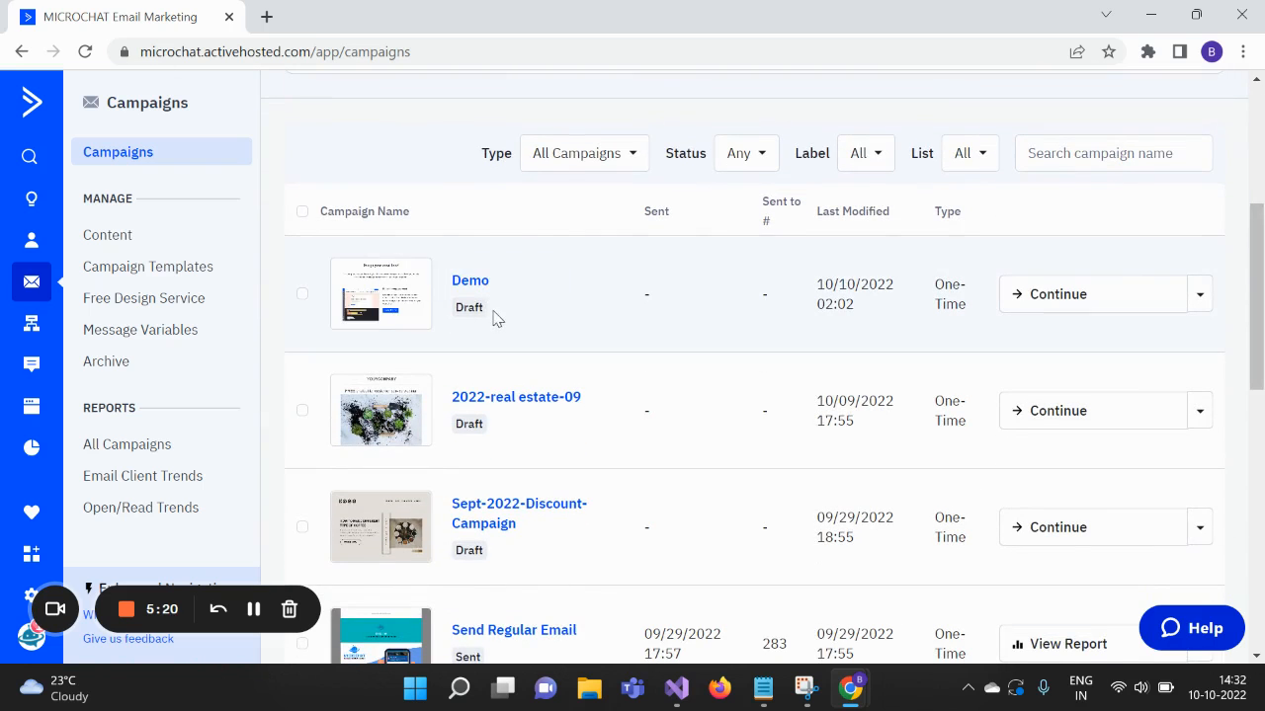
pyautogui.moveTo(497, 317); pyautogui.dragTo(460, 306)
pyautogui.click(500, 299)
pyautogui.moveTo(499, 317); pyautogui.dragTo(464, 281)
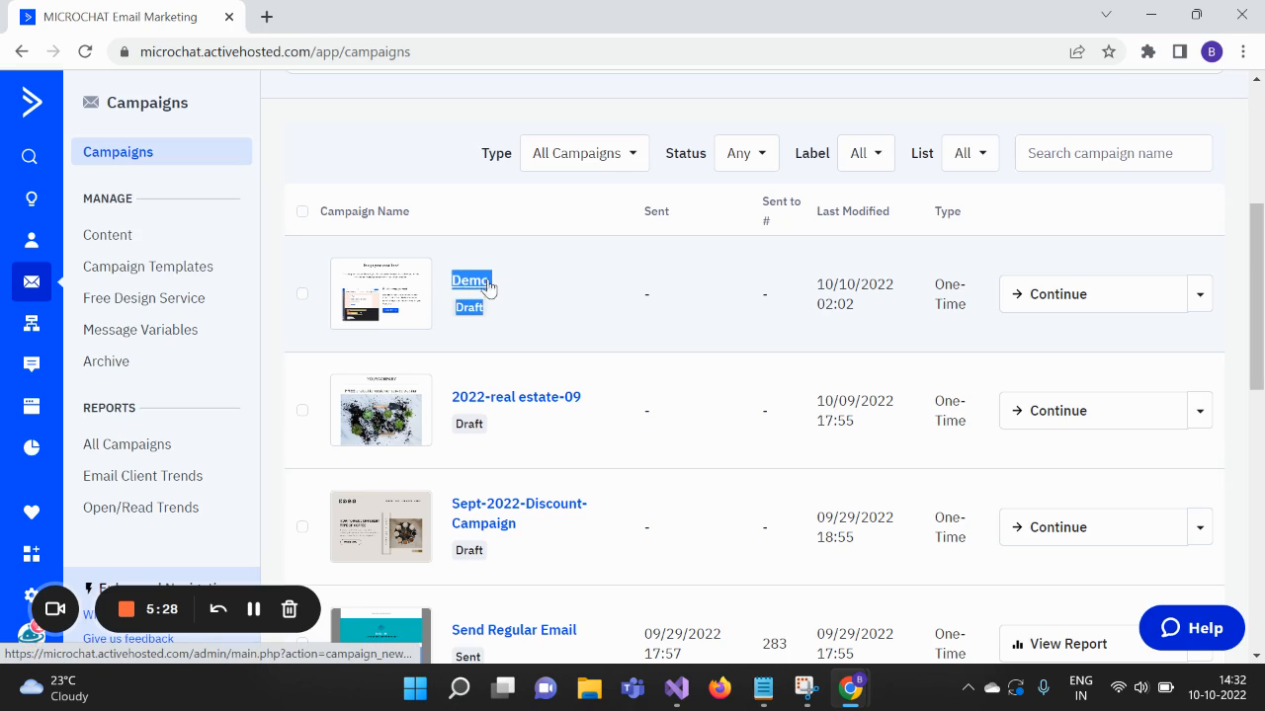
pyautogui.click(602, 321)
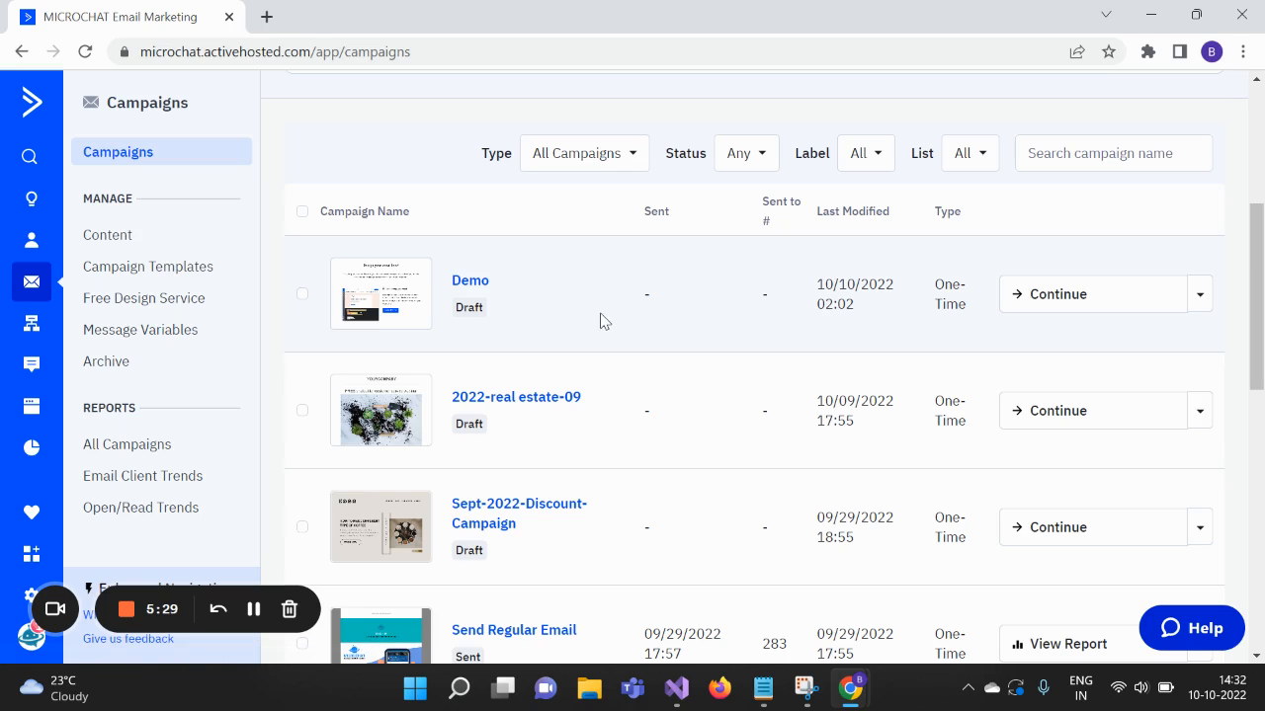
# - Continue the Demo draft to its Campaign Summary, and save and exit back to the campaigns list
pyautogui.click(1199, 306)
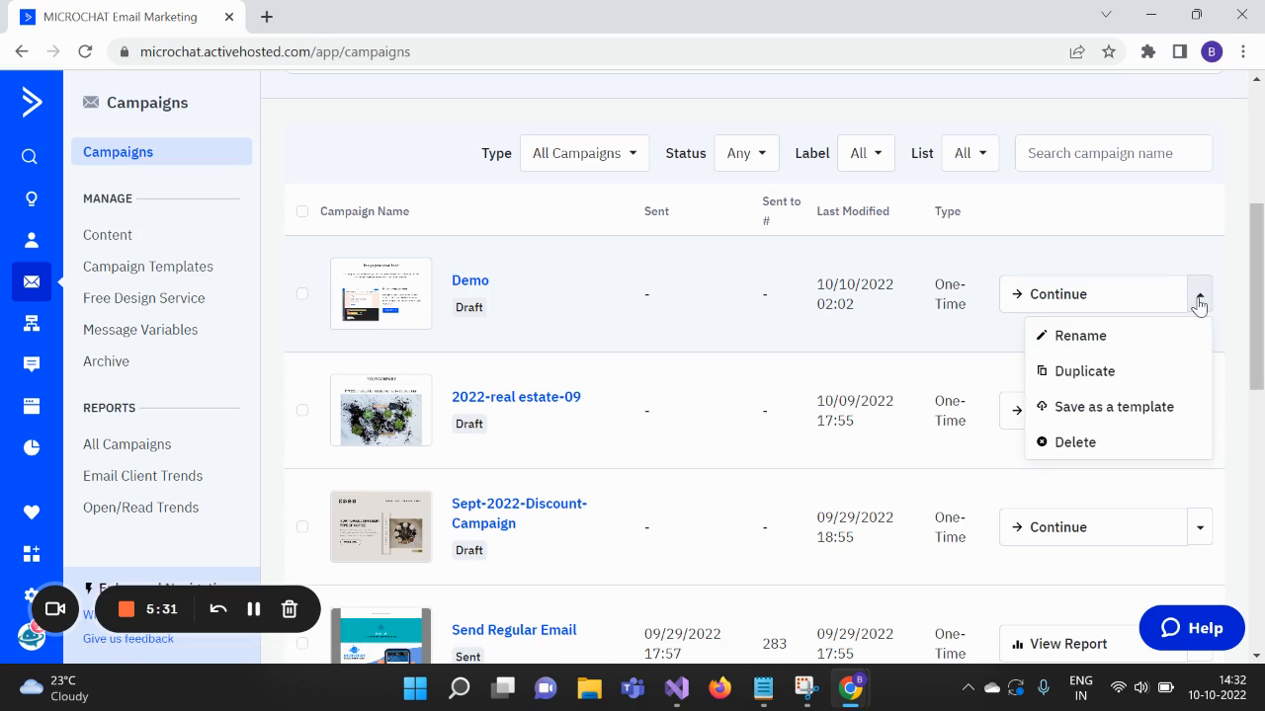
pyautogui.click(1059, 295)
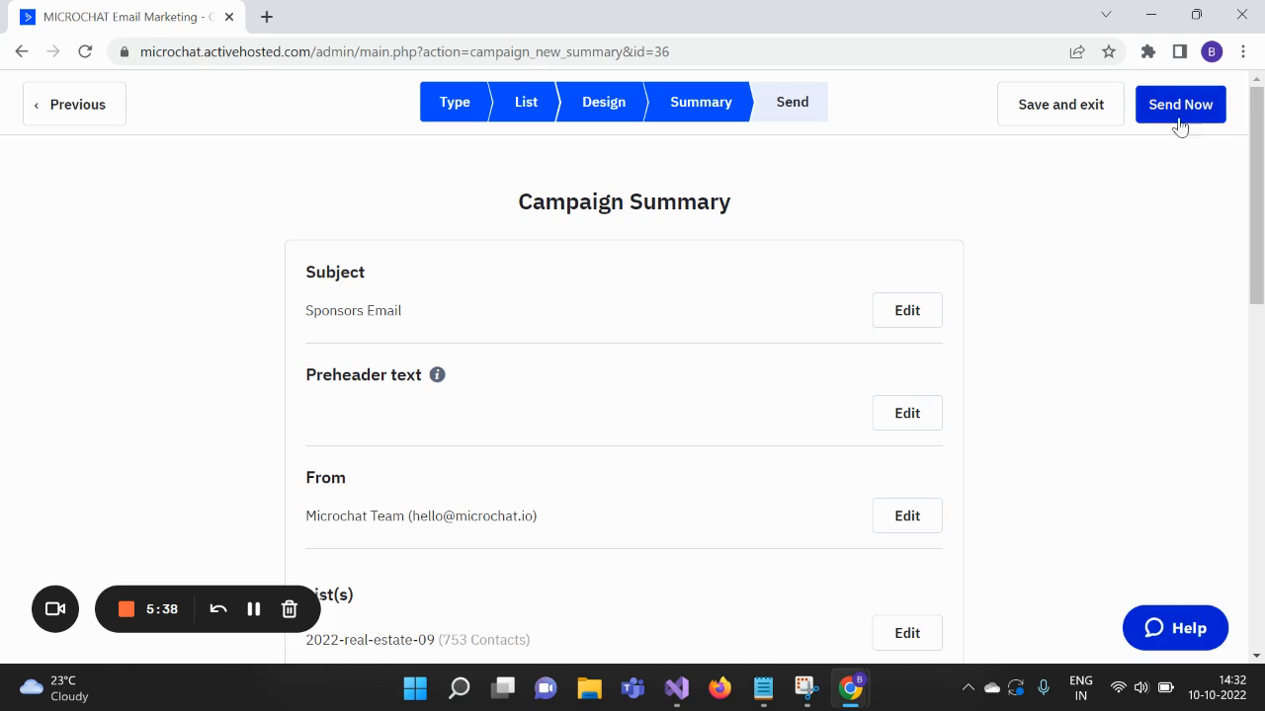
pyautogui.click(1056, 110)
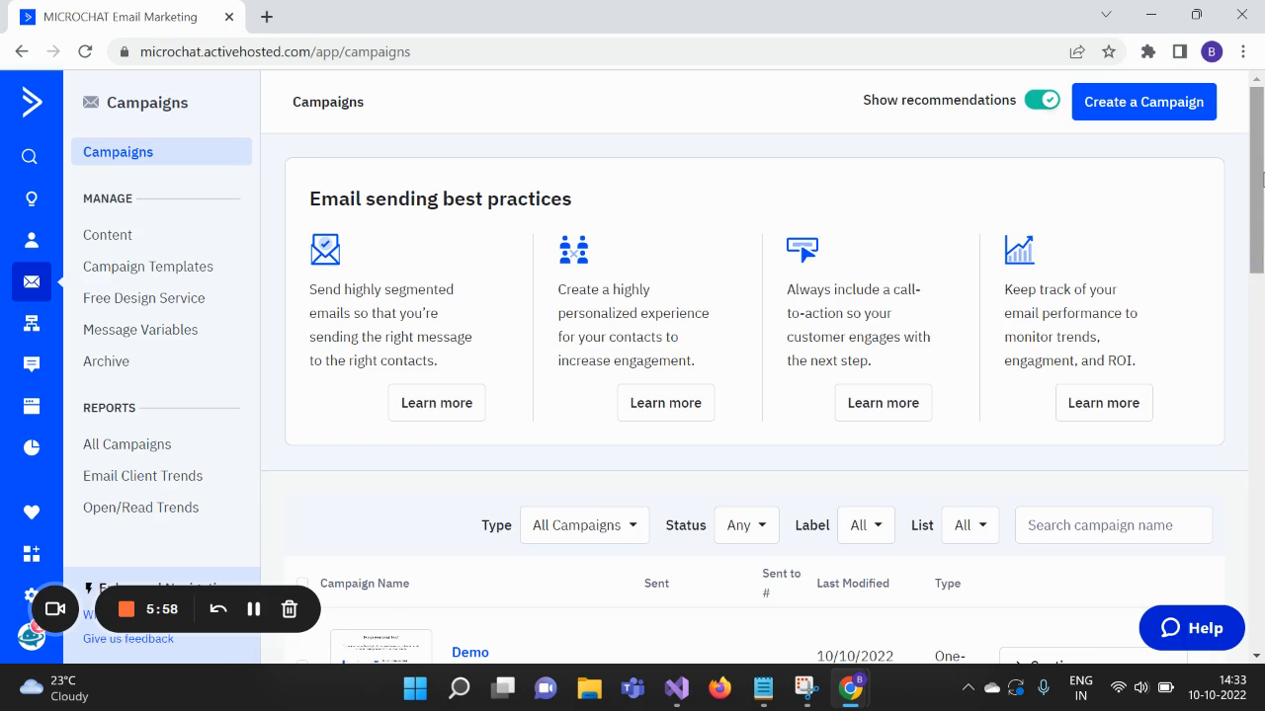
pyautogui.moveTo(1261, 179); pyautogui.dragTo(1261, 249)
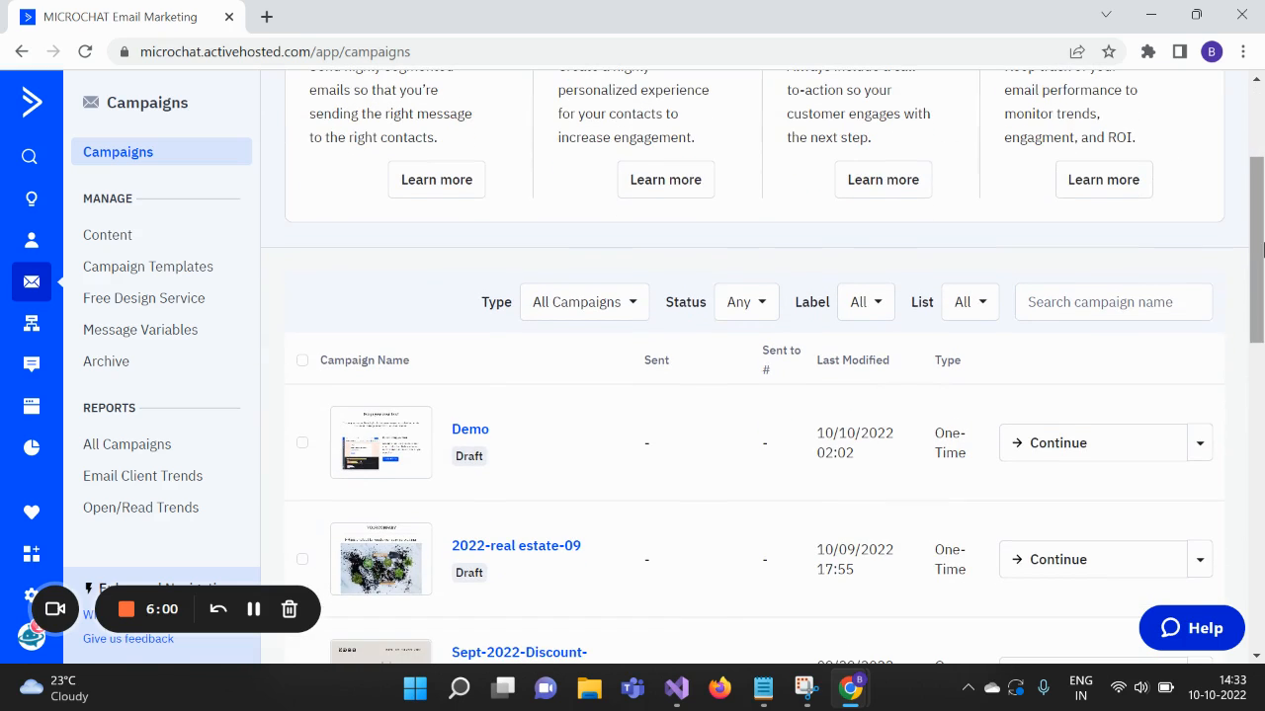